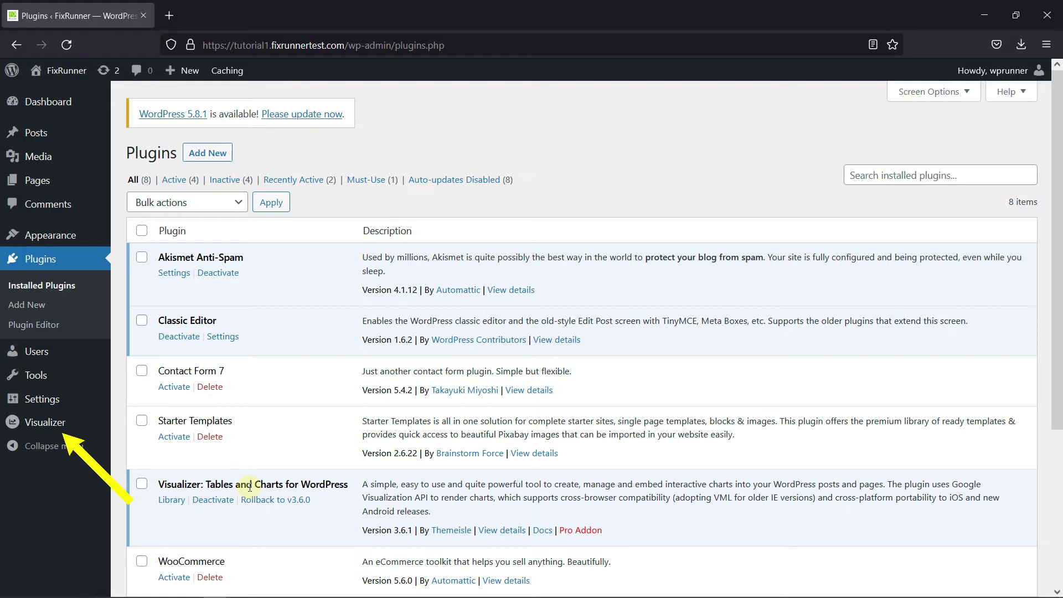
# - Start a new Visualizer chart, choose the Scatter chart type and continue to its configuration
pyautogui.moveTo(40, 423)
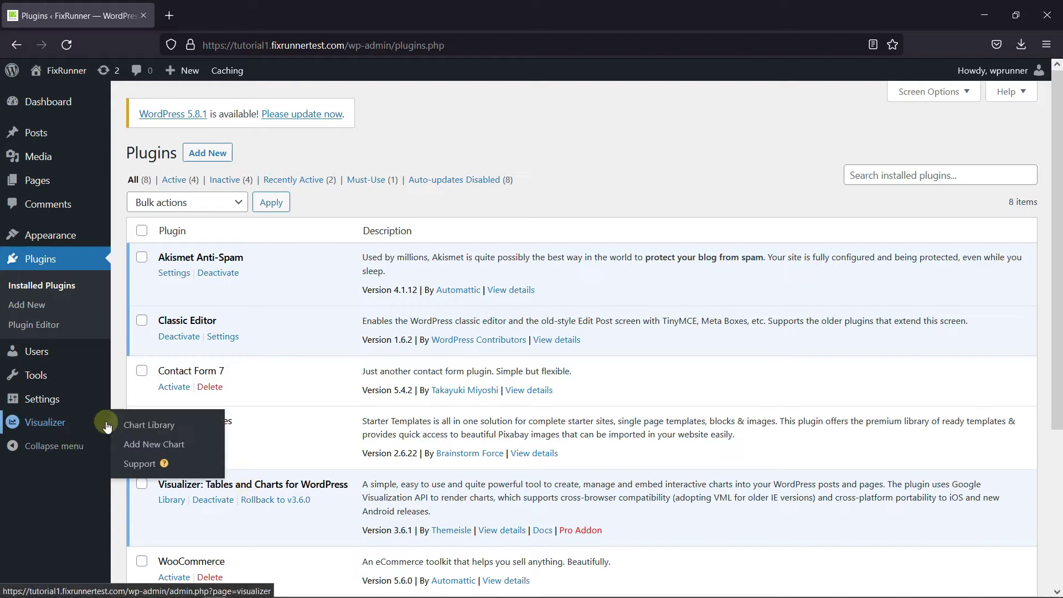
pyautogui.click(161, 447)
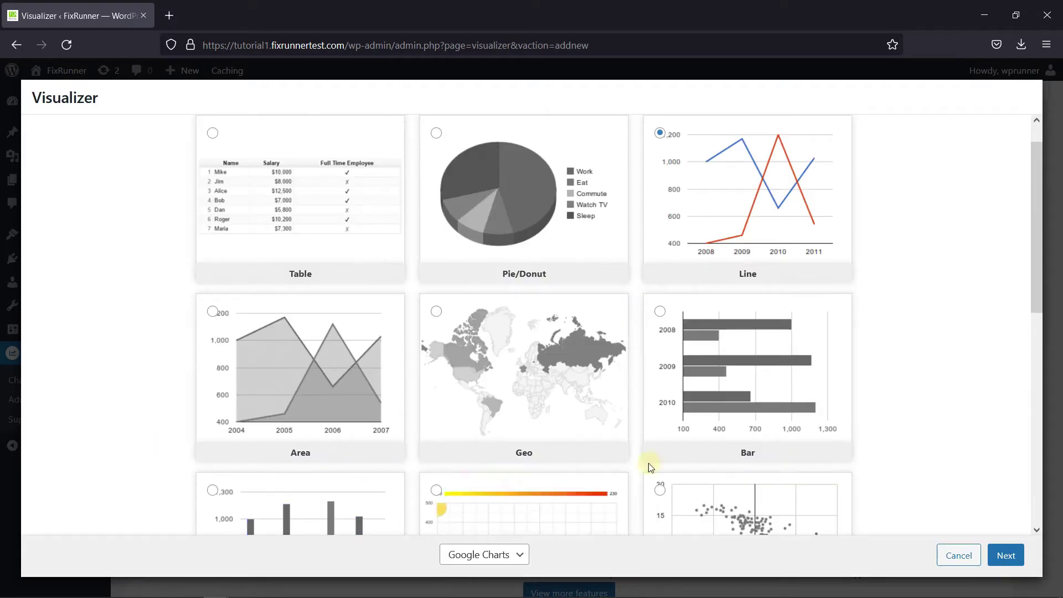
pyautogui.scroll(-3, 934, 386)
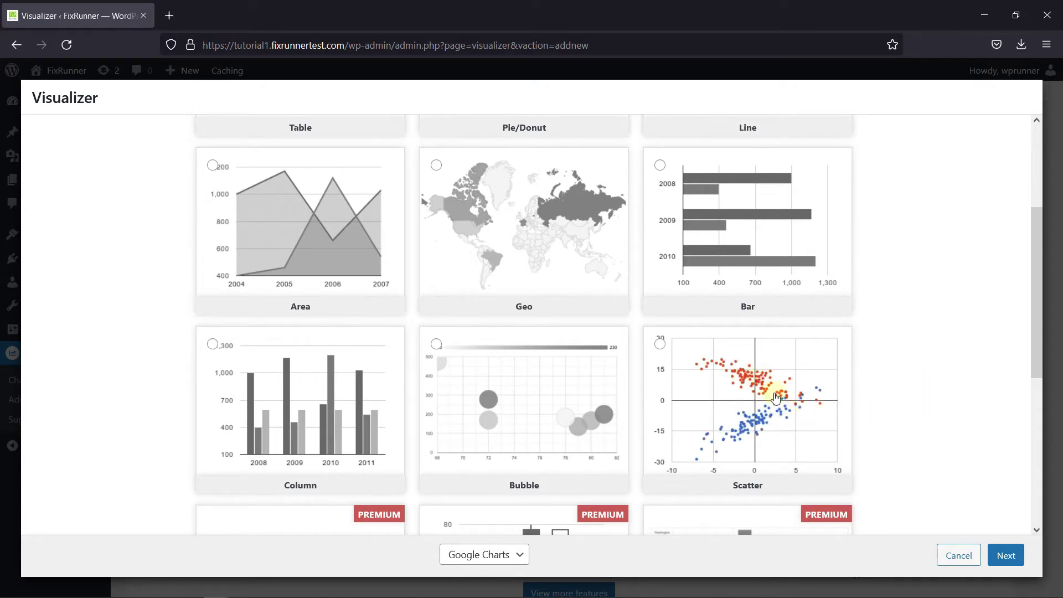
pyautogui.click(792, 385)
pyautogui.click(993, 559)
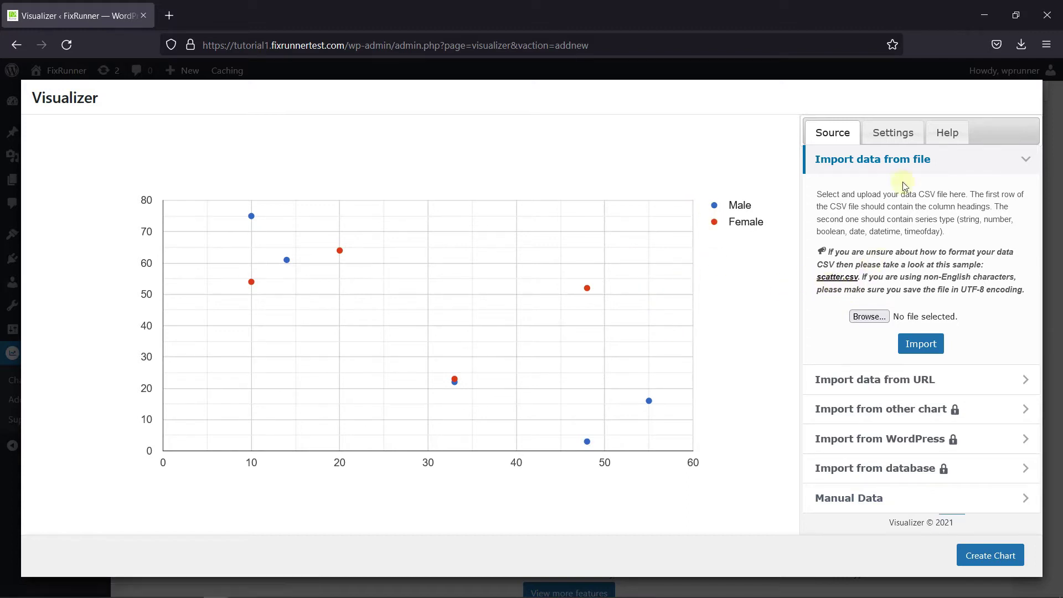
# - Set the chart title to "Scatter Chart" in the general chart settings
pyautogui.click(898, 143)
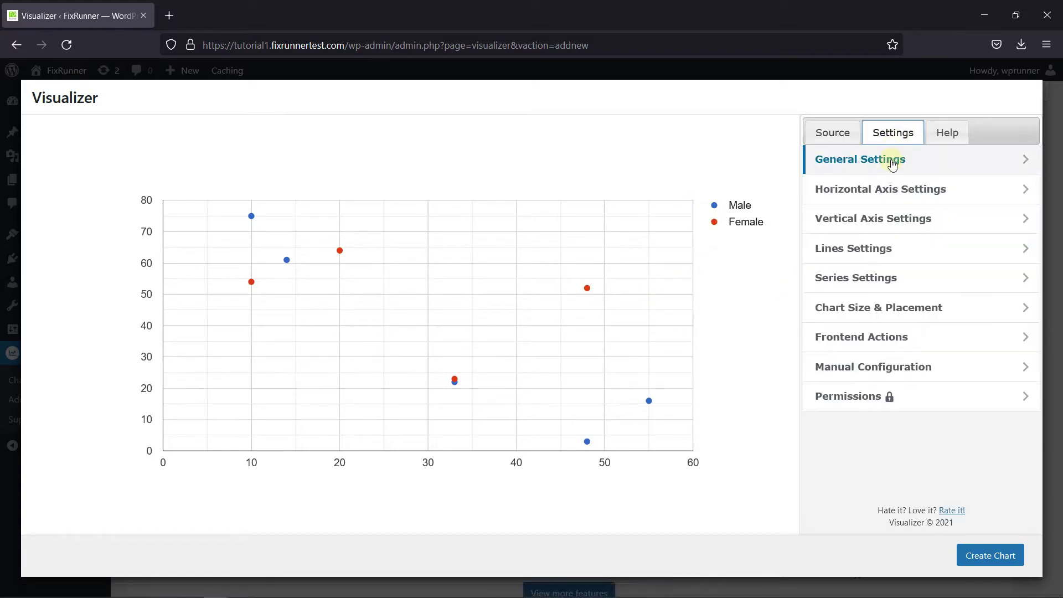
pyautogui.click(892, 162)
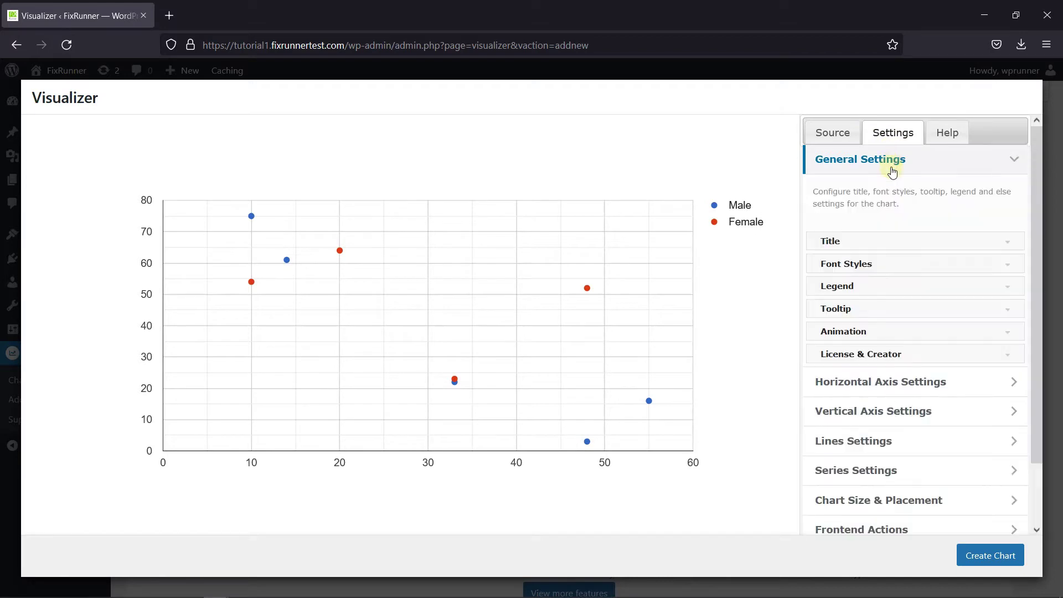
pyautogui.click(895, 243)
pyautogui.scroll(-2, 946, 273)
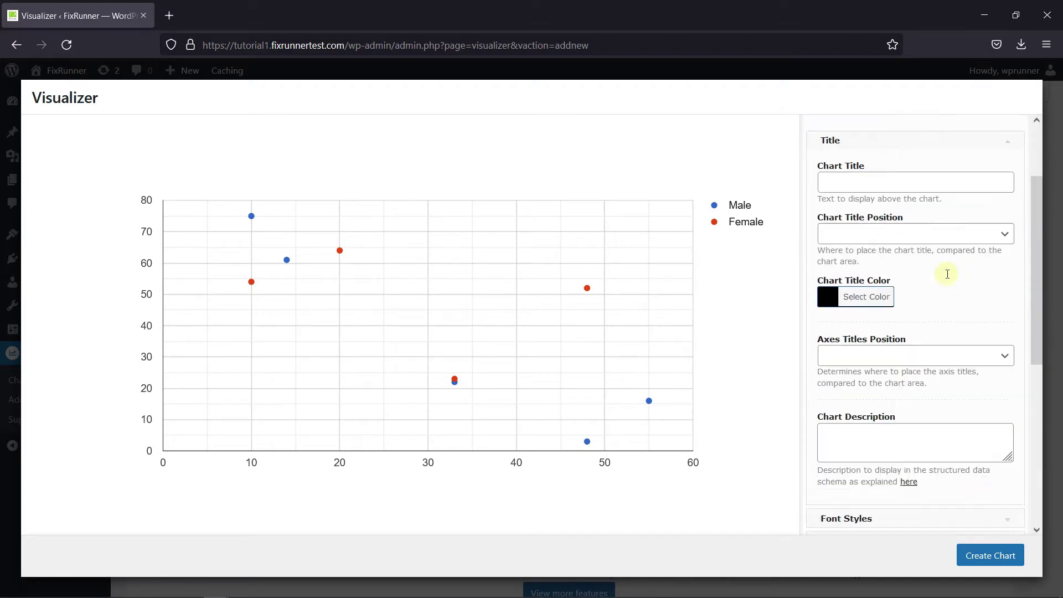
pyautogui.click(863, 209)
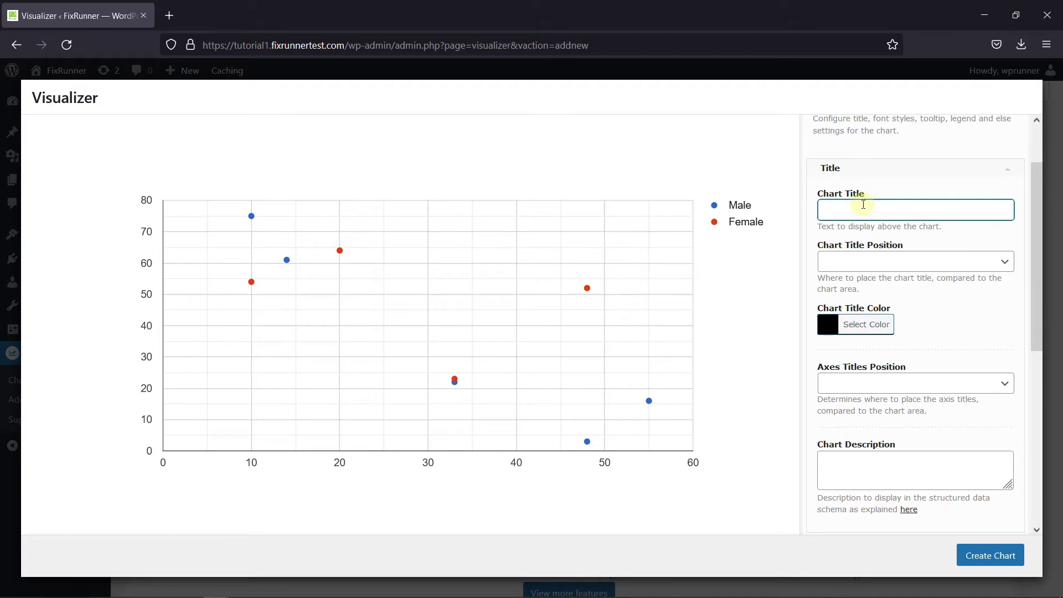
pyautogui.write('Scatter Chart')
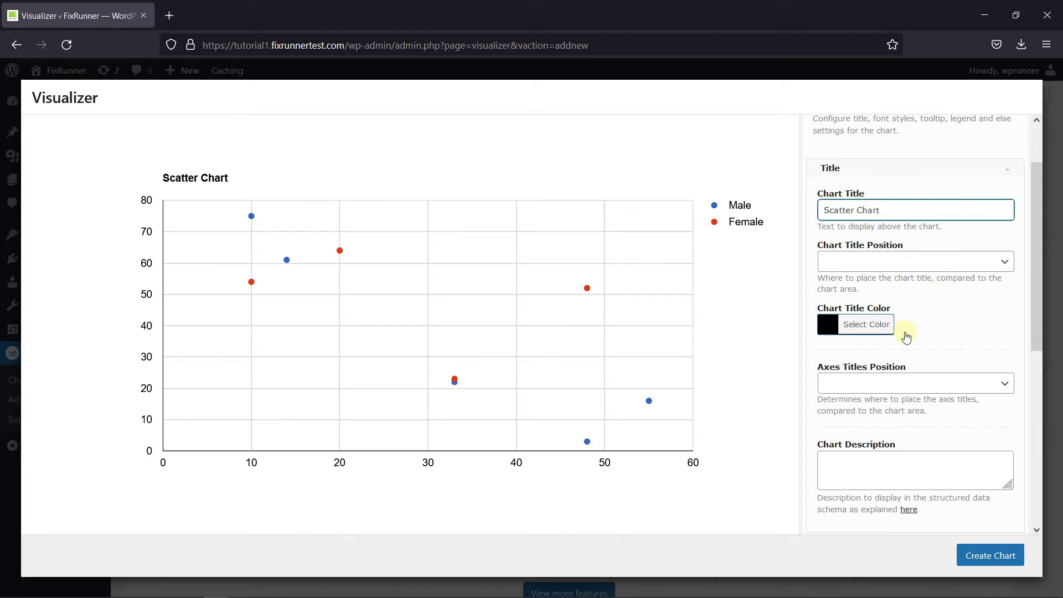
# - Set the chart's default font family to Georgia and its font size to 18
pyautogui.scroll(-3, 905, 337)
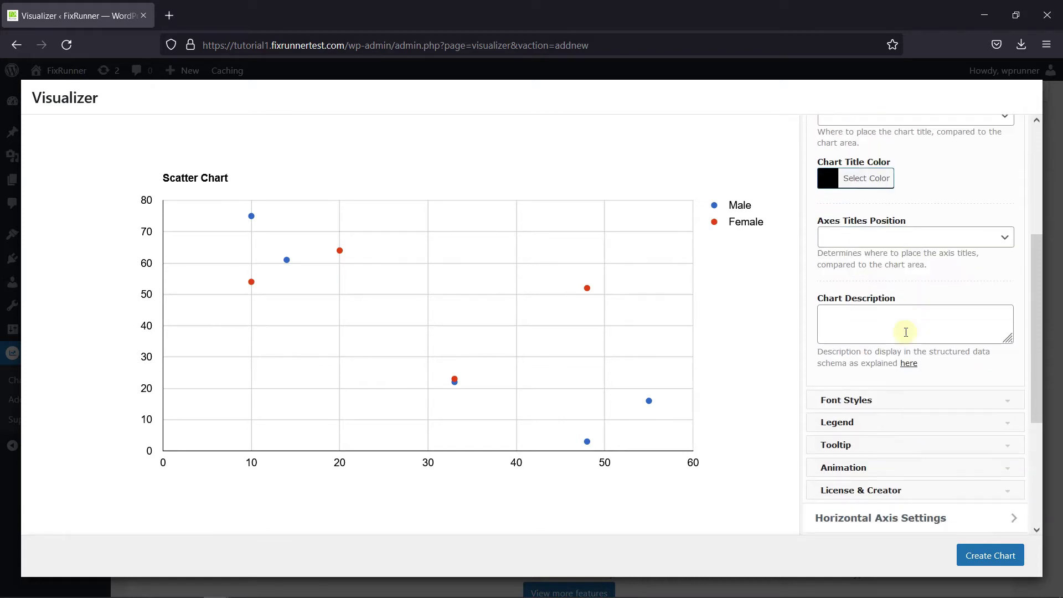
pyautogui.click(833, 402)
pyautogui.scroll(2, 869, 166)
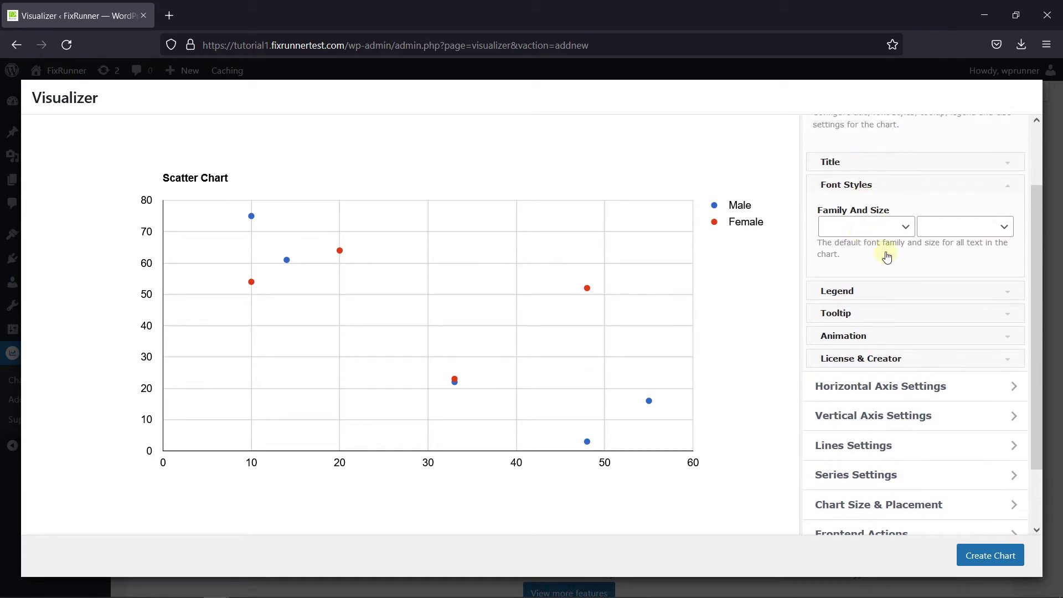
pyautogui.click(904, 228)
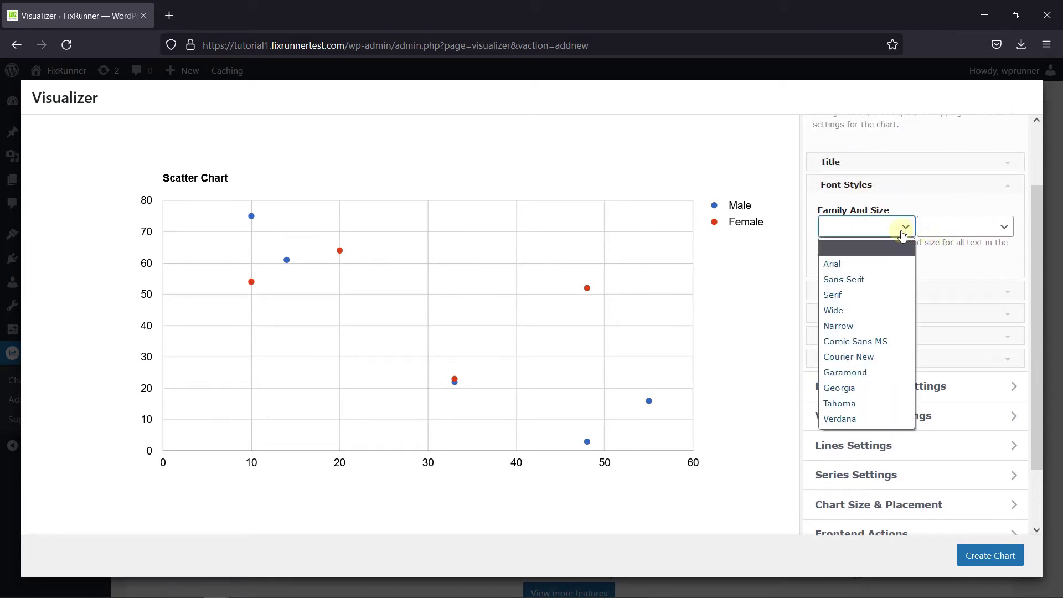
pyautogui.click(862, 387)
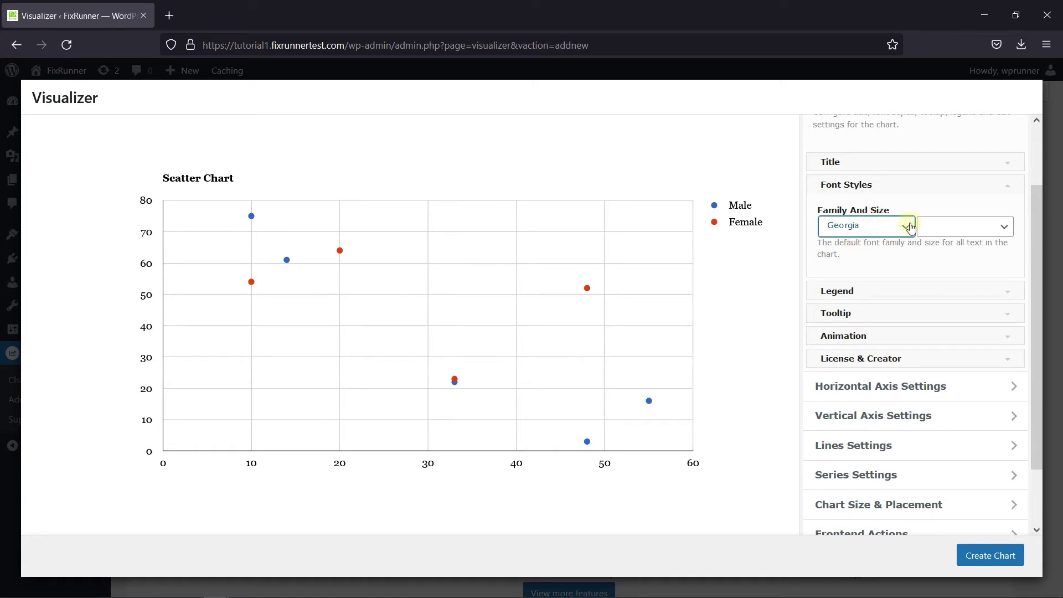
pyautogui.click(931, 227)
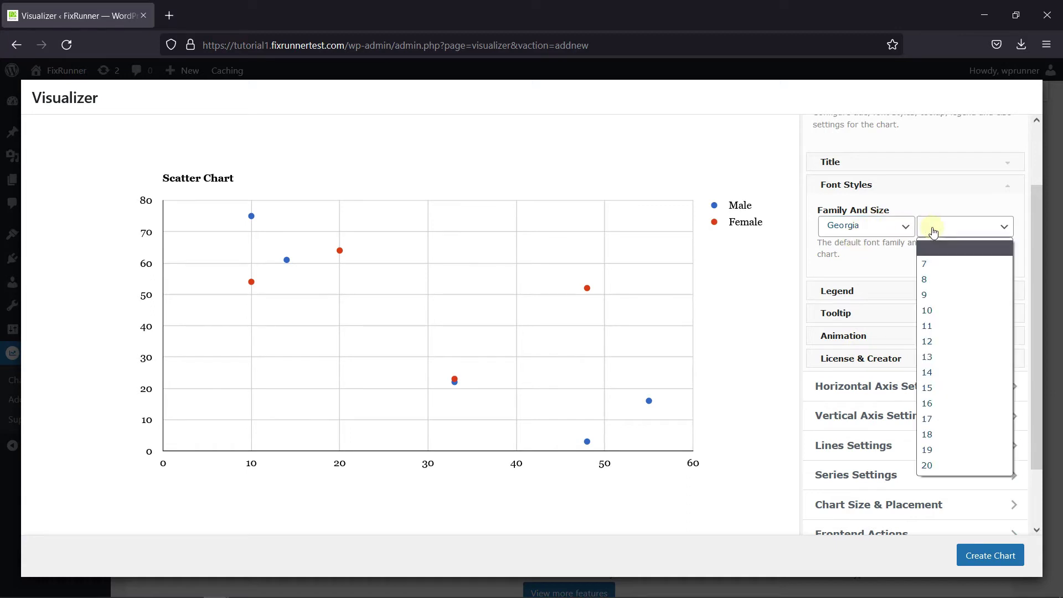
pyautogui.click(961, 435)
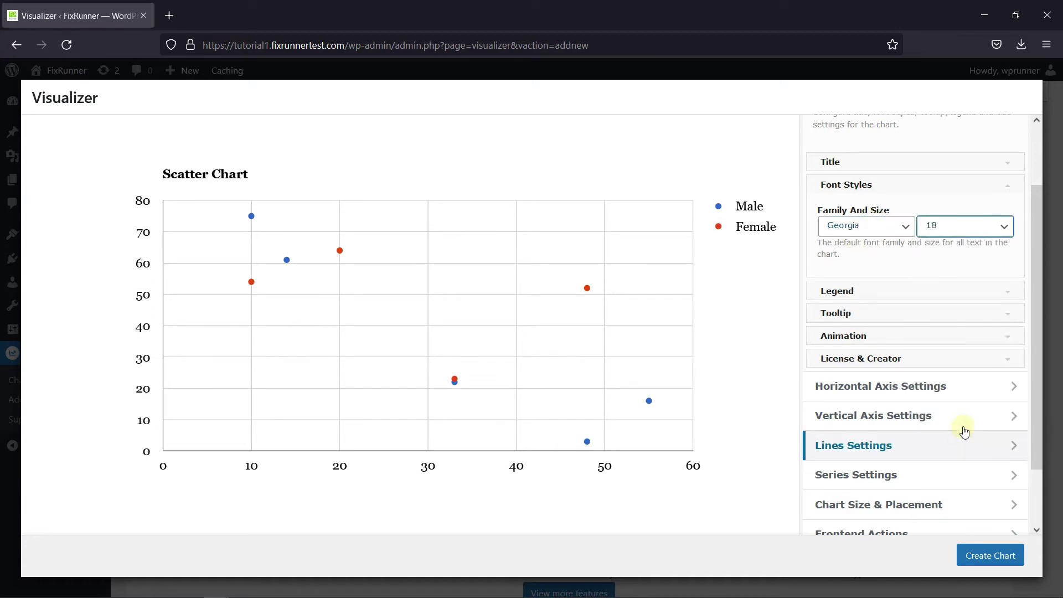
# - Position the legend "Left of the chart" and align it "Centered in the allocated area"
pyautogui.click(875, 291)
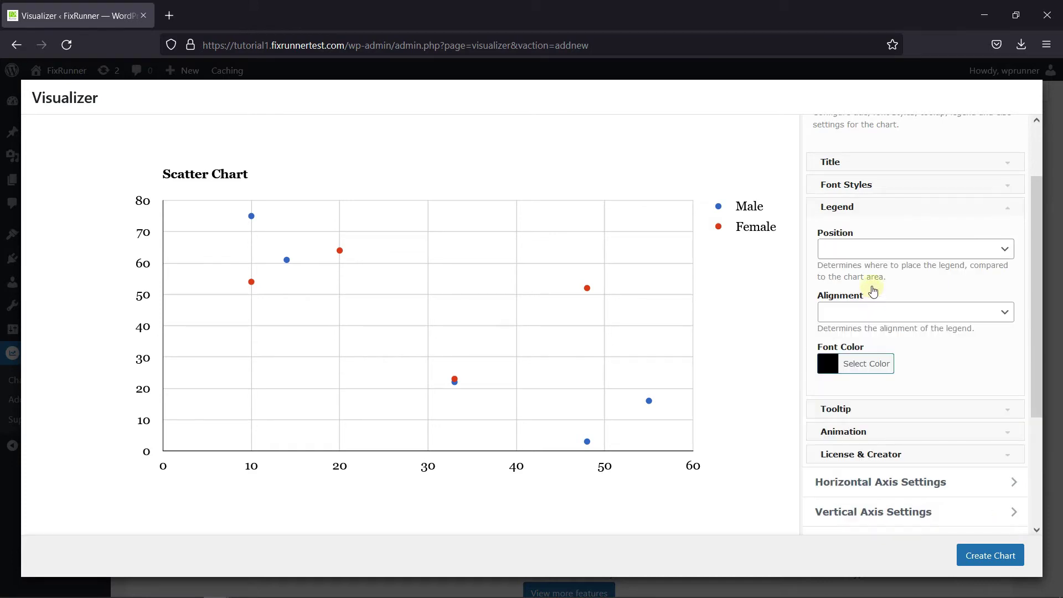
pyautogui.click(848, 248)
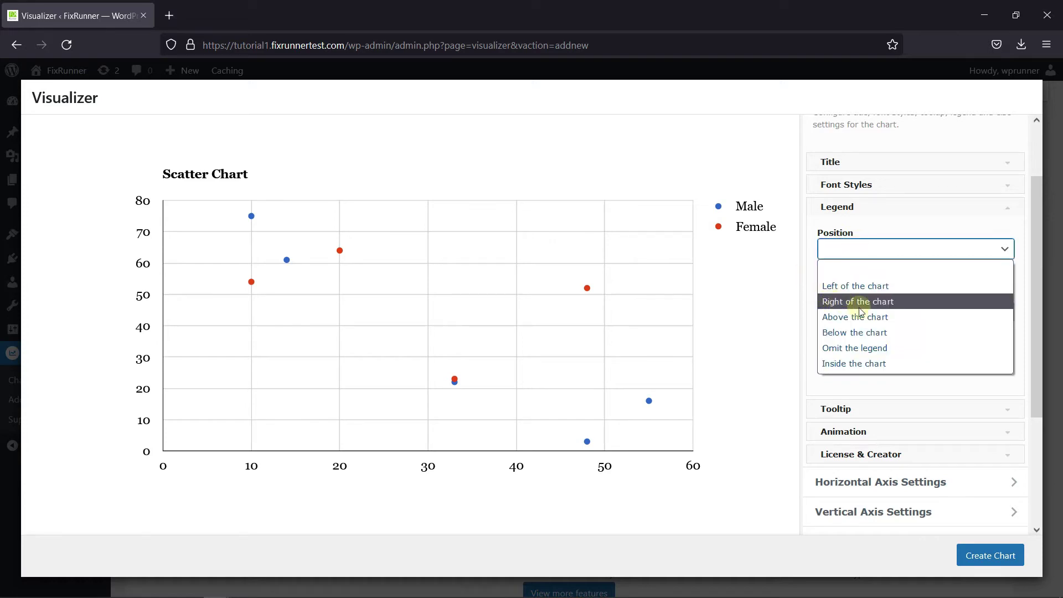
pyautogui.click(841, 287)
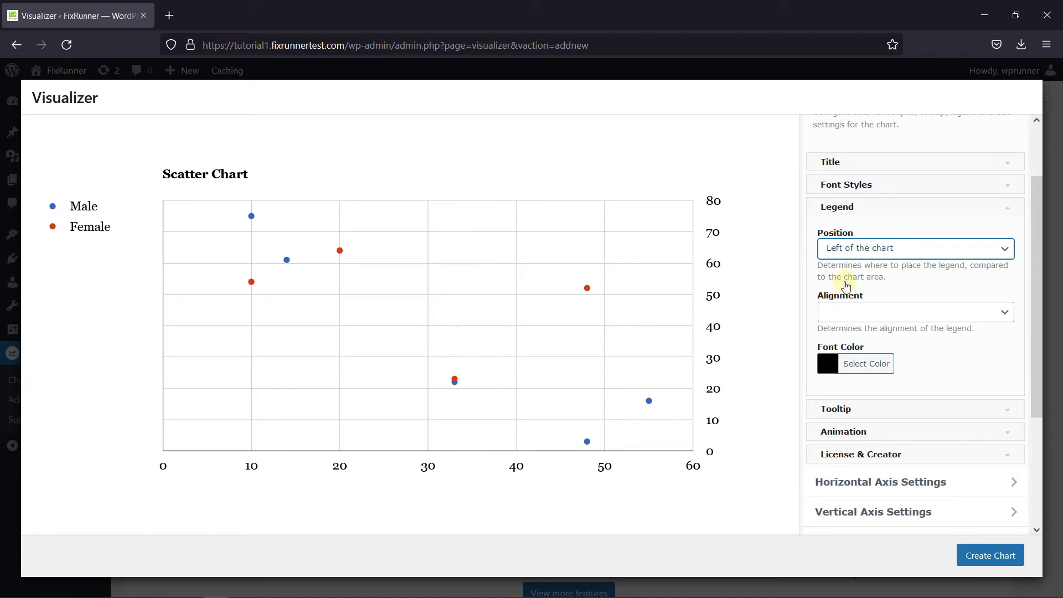
pyautogui.click(878, 324)
pyautogui.click(880, 367)
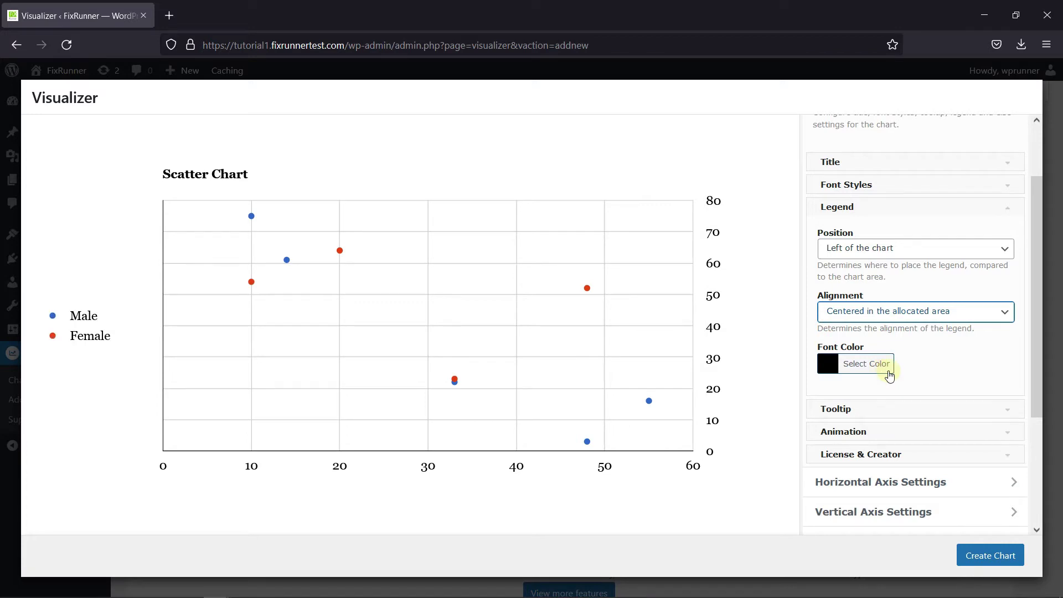
pyautogui.click(935, 387)
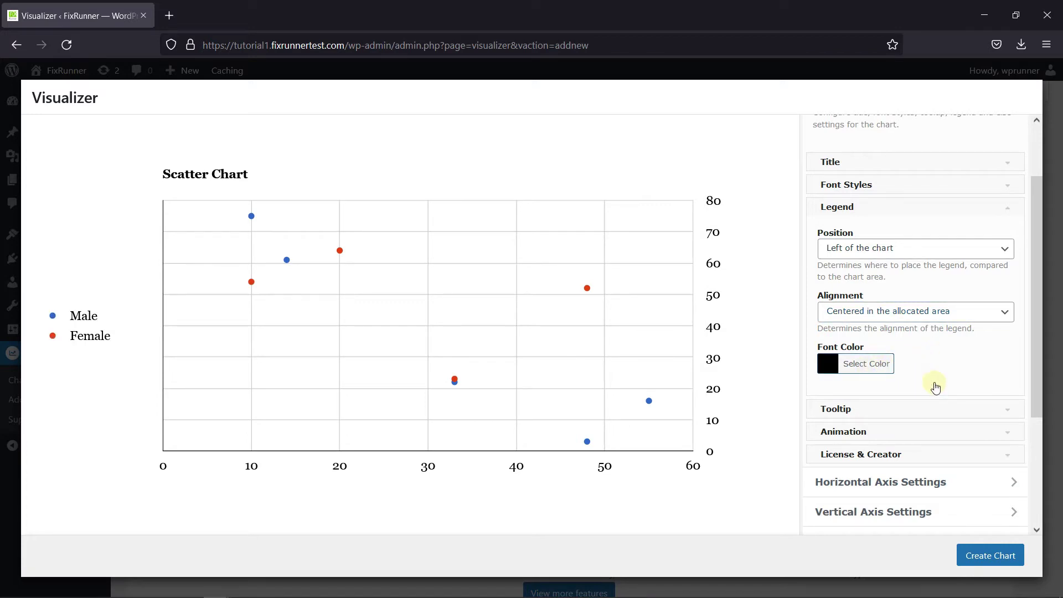
# - Set the tooltip trigger to "The tooltip will be displayed when the user hovers over an element"
pyautogui.click(939, 408)
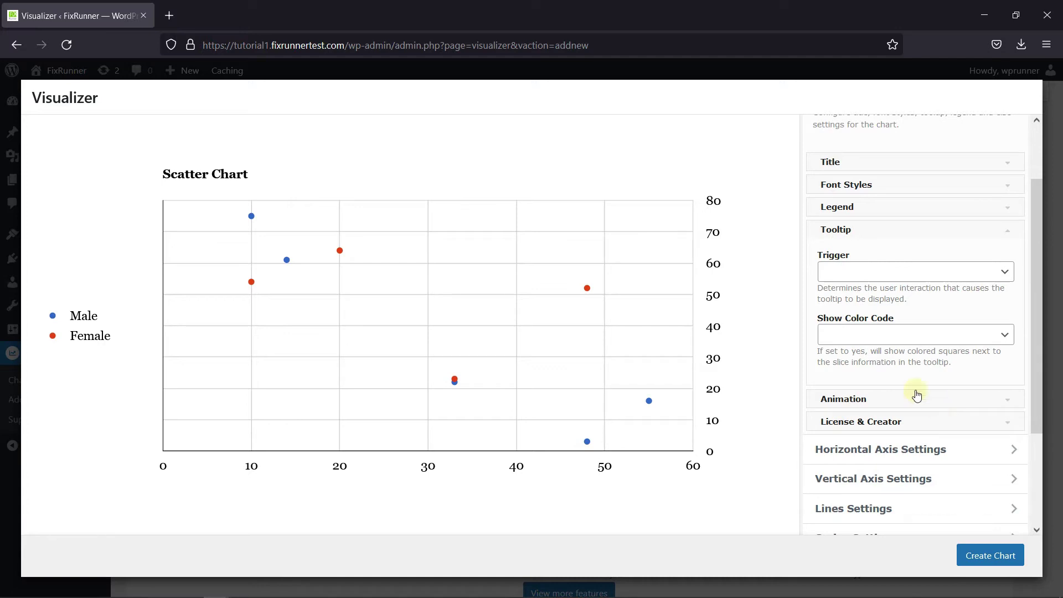
pyautogui.click(845, 271)
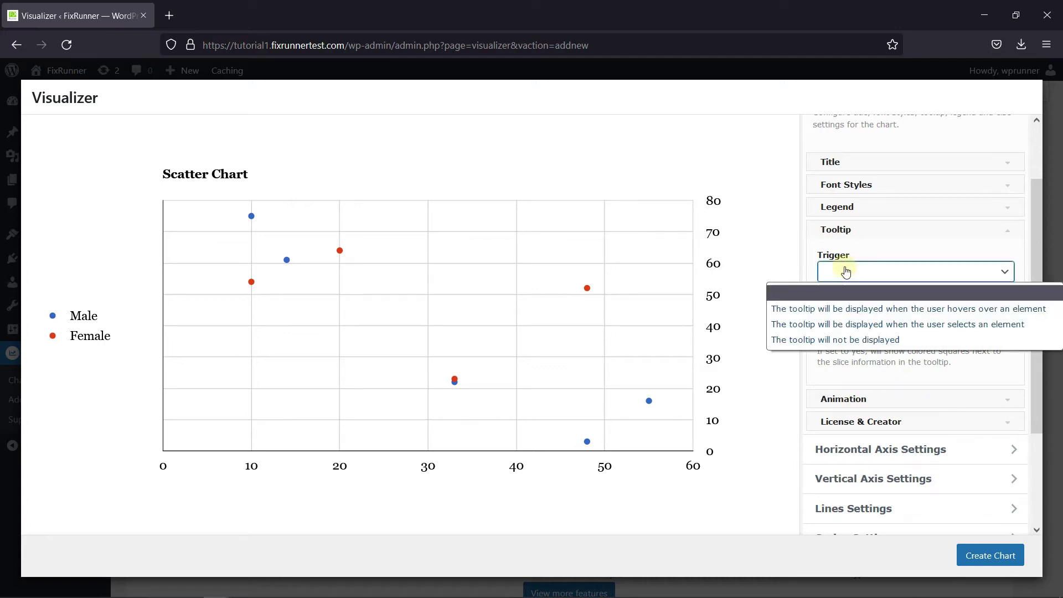
pyautogui.click(851, 310)
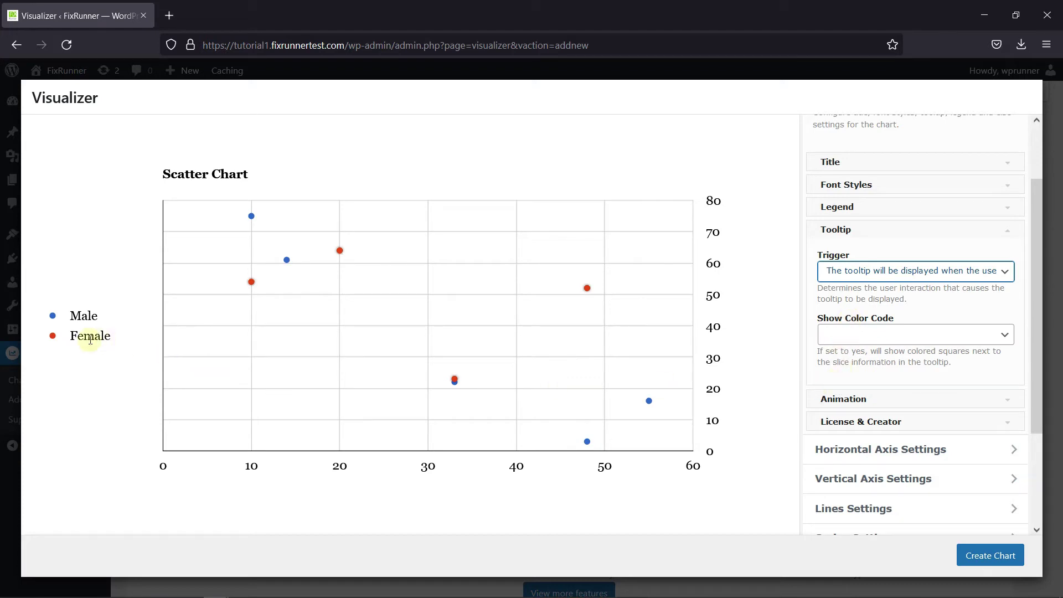
# - Enable animation on startup with a duration of 500 milliseconds, keeping the easing at Constant speed
pyautogui.click(929, 406)
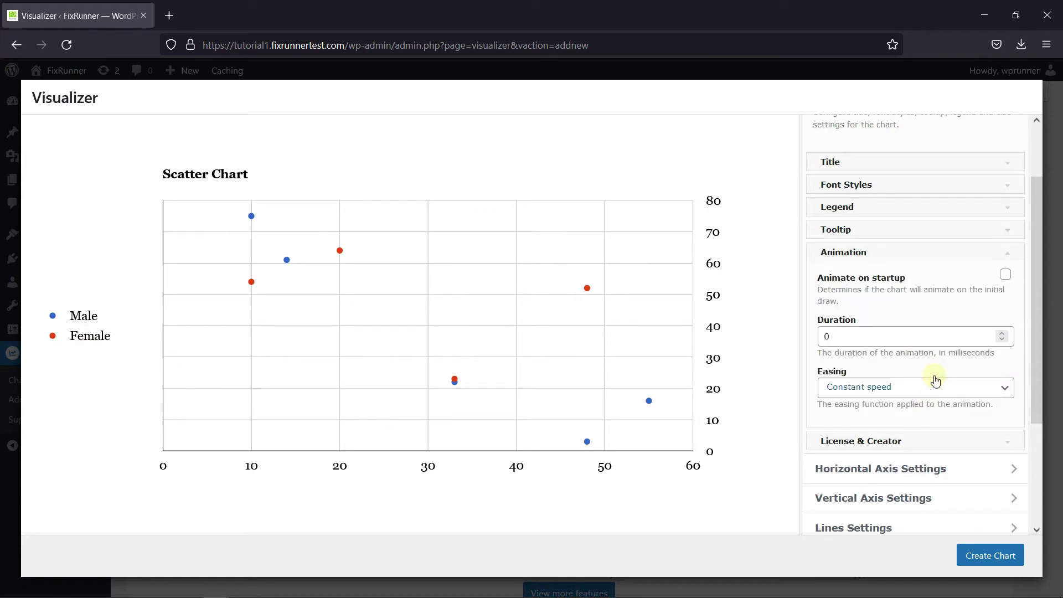
pyautogui.click(1005, 275)
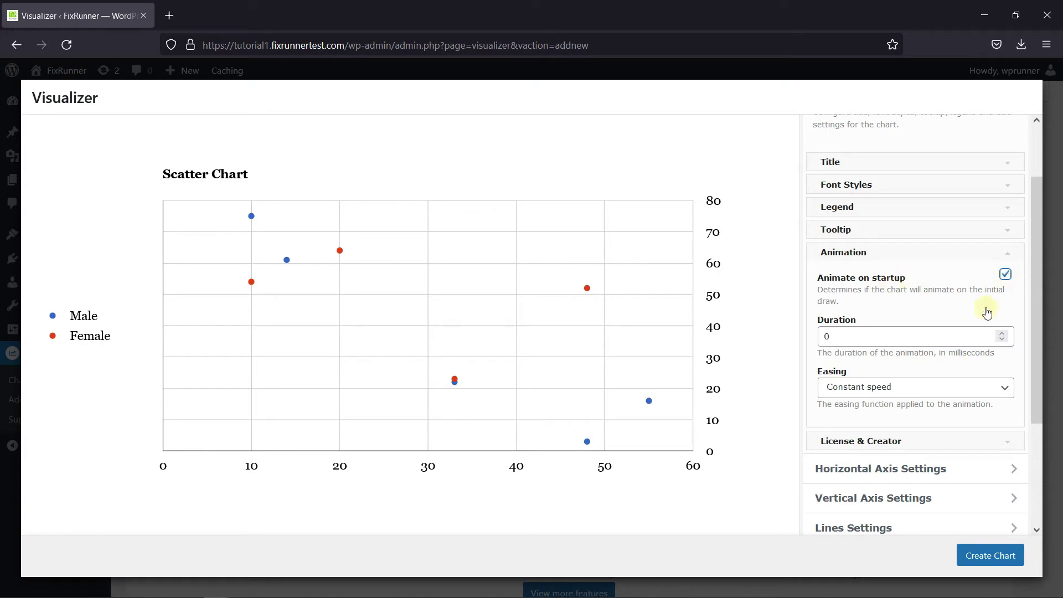
pyautogui.click(911, 340)
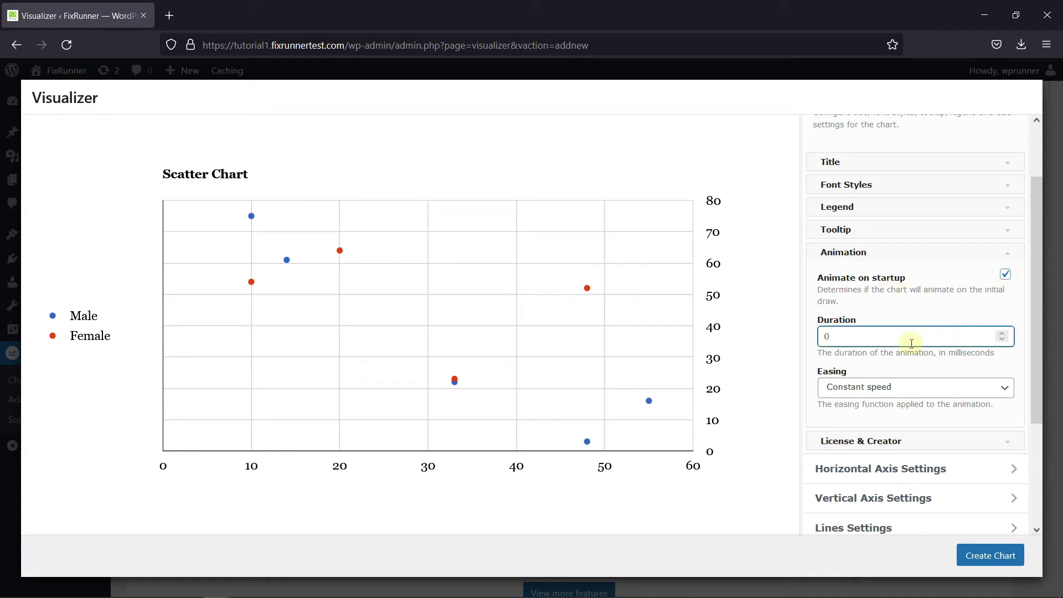
pyautogui.write('500')
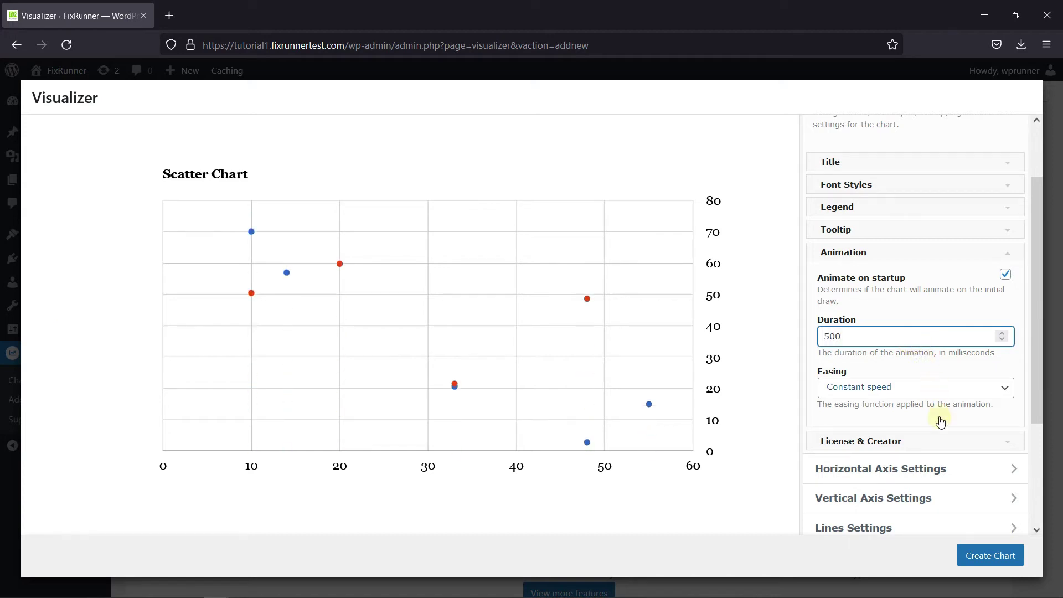
pyautogui.click(902, 394)
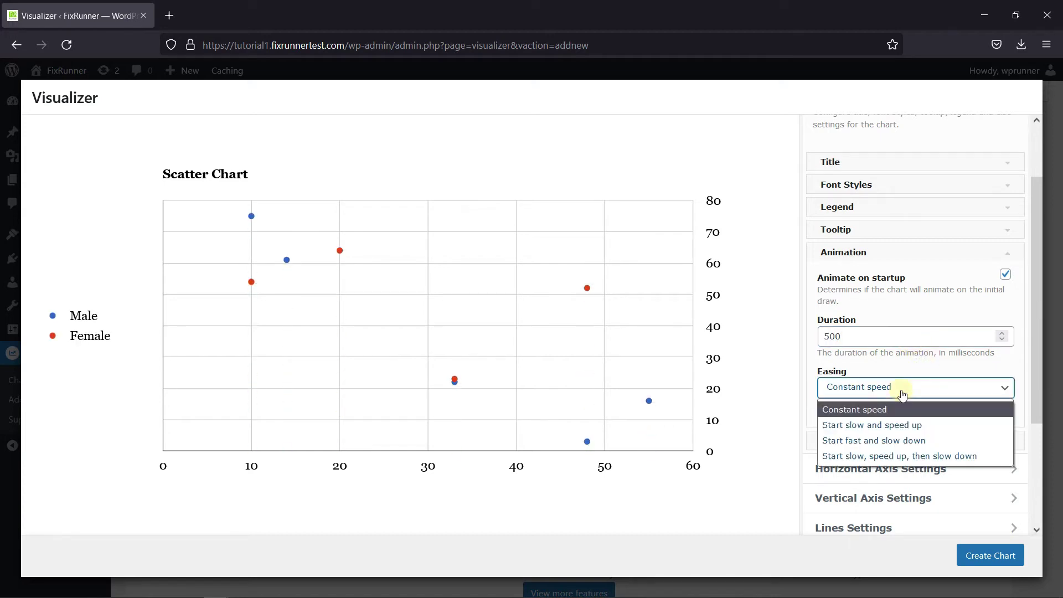
pyautogui.click(937, 388)
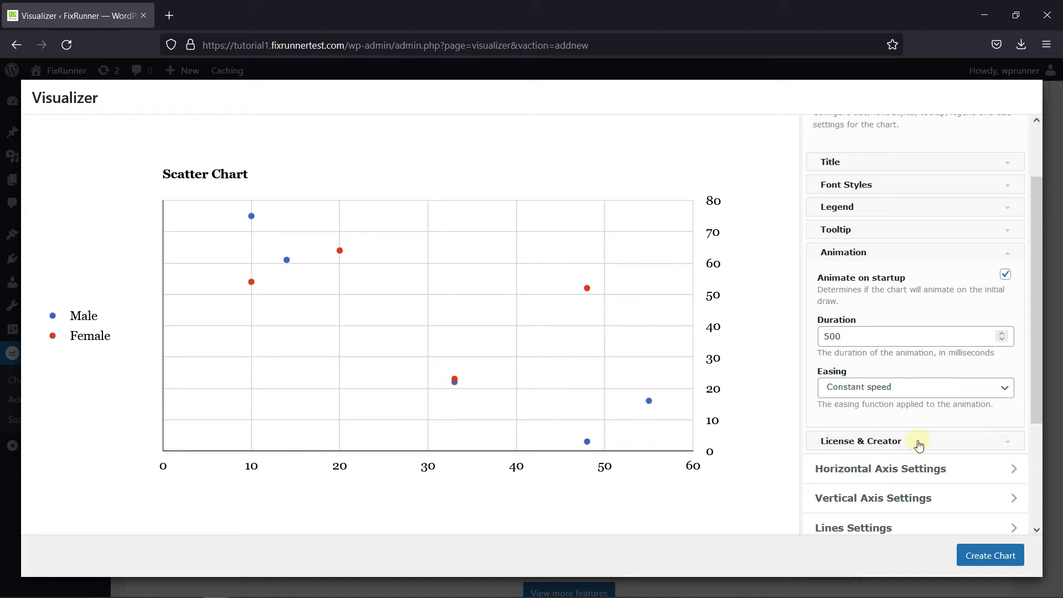
# - Examine the license and creator fields, then the horizontal axis general and grid line settings
pyautogui.click(917, 440)
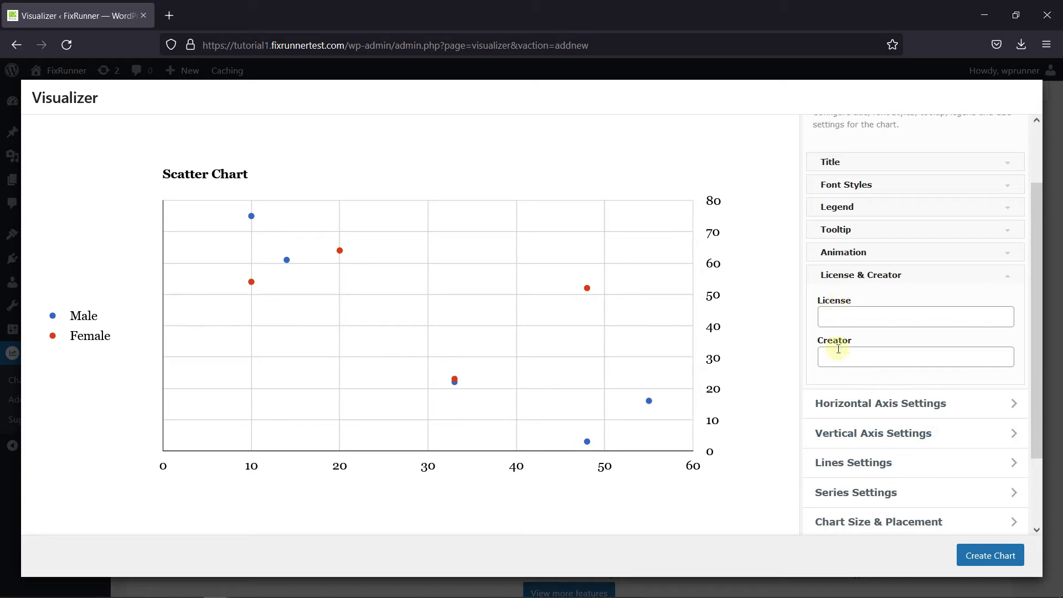
pyautogui.click(882, 404)
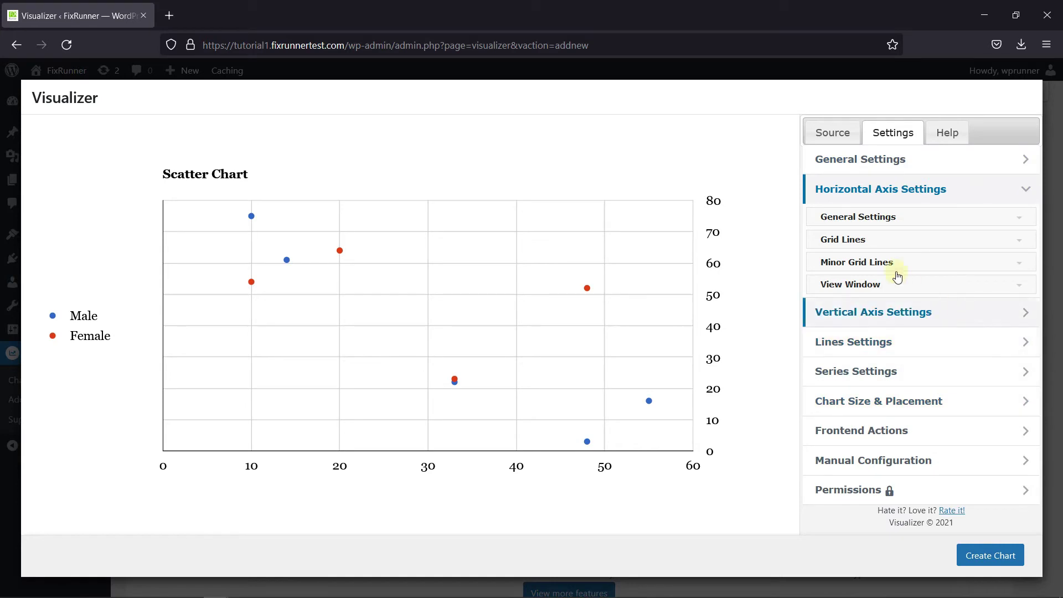
pyautogui.click(880, 217)
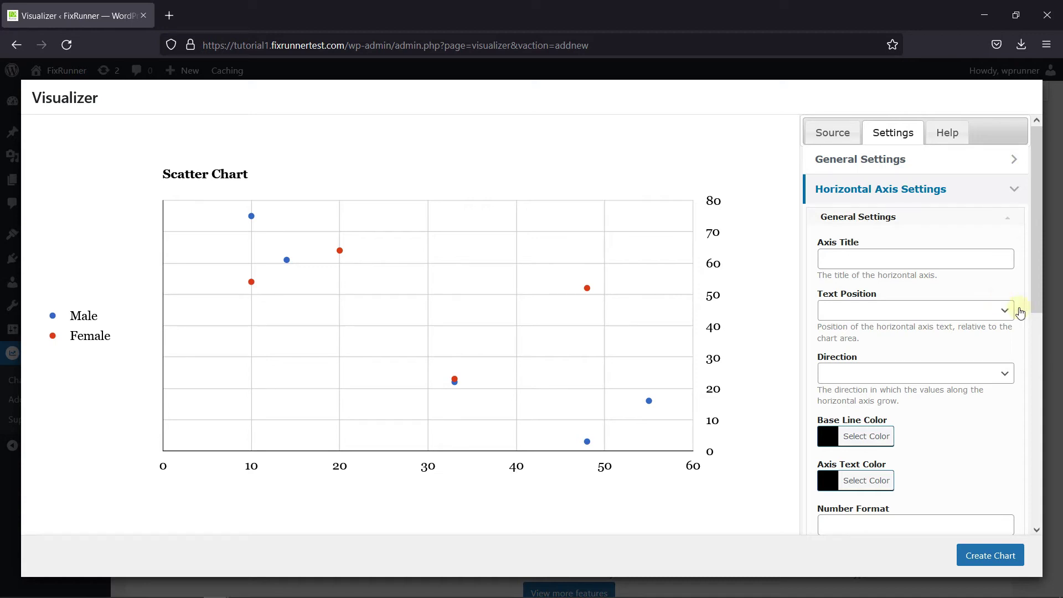
pyautogui.scroll(-2, 1020, 313)
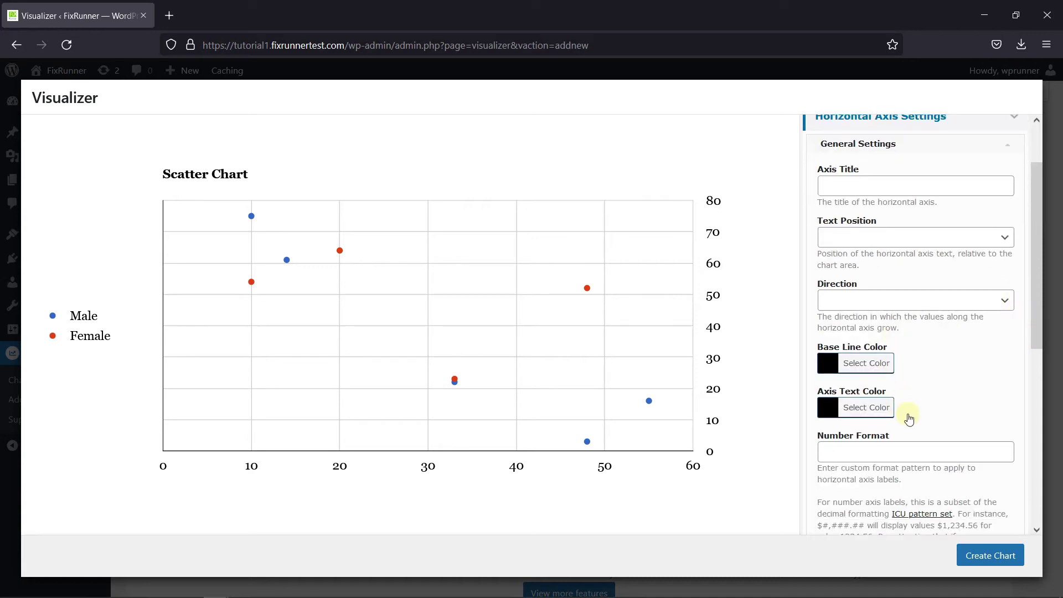
pyautogui.scroll(-5, 909, 419)
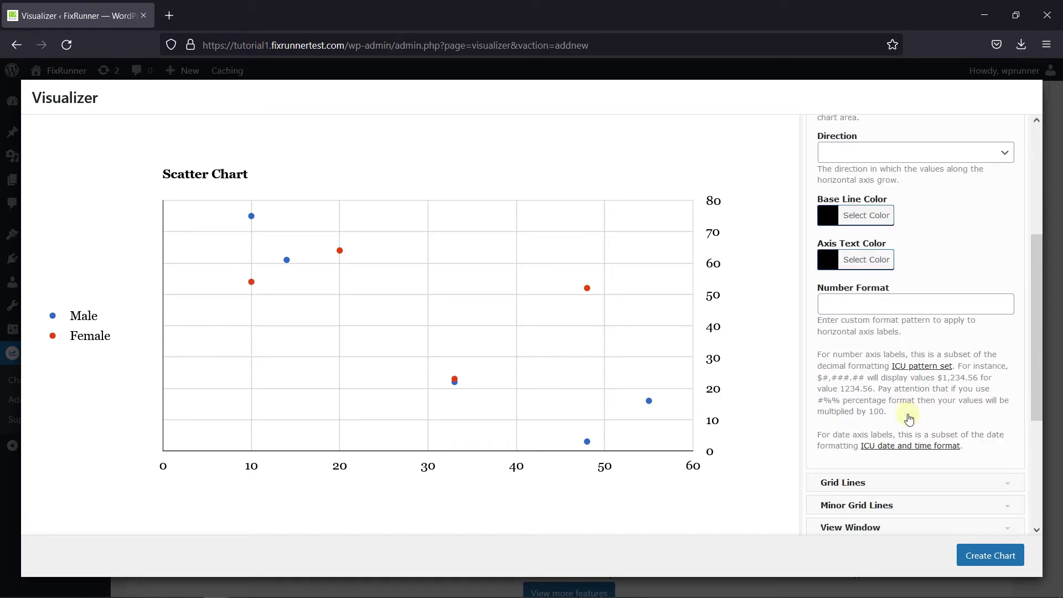
pyautogui.click(904, 417)
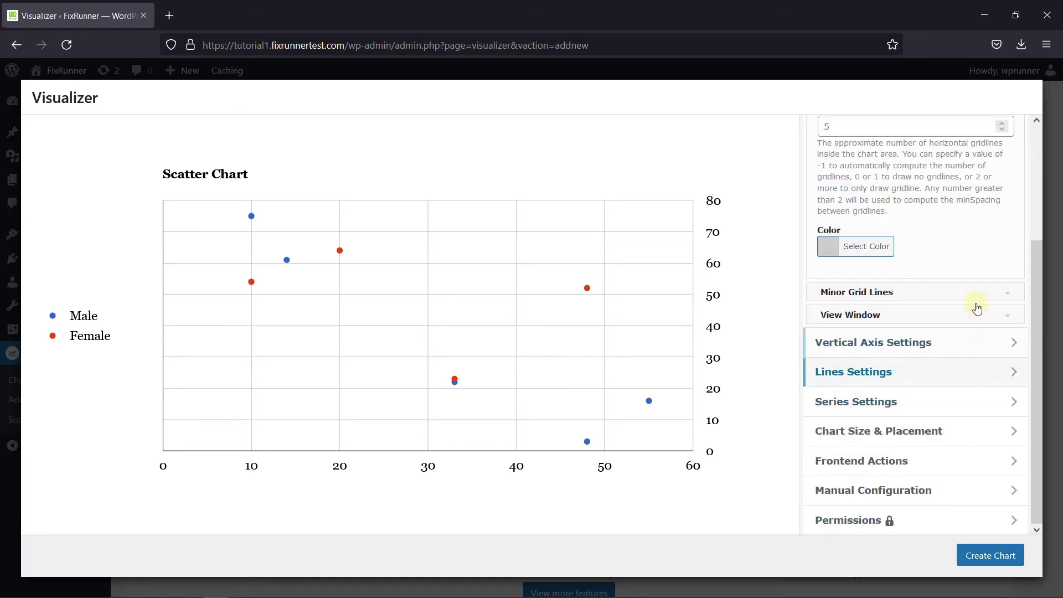
# - Set the horizontal axis grid line color to orange #dd9933
pyautogui.scroll(2, 948, 252)
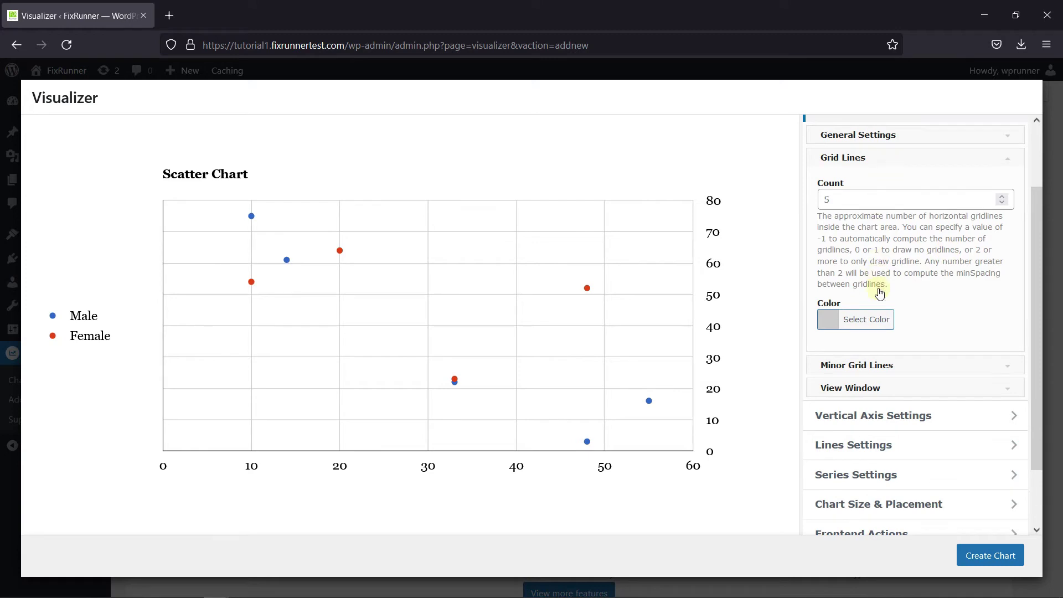
pyautogui.click(873, 327)
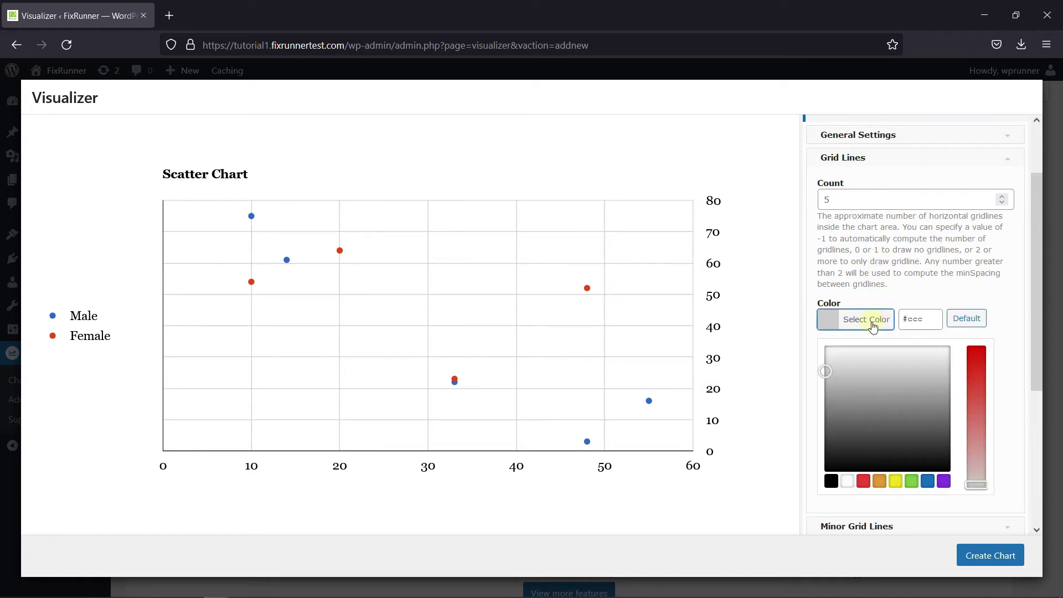
pyautogui.click(879, 481)
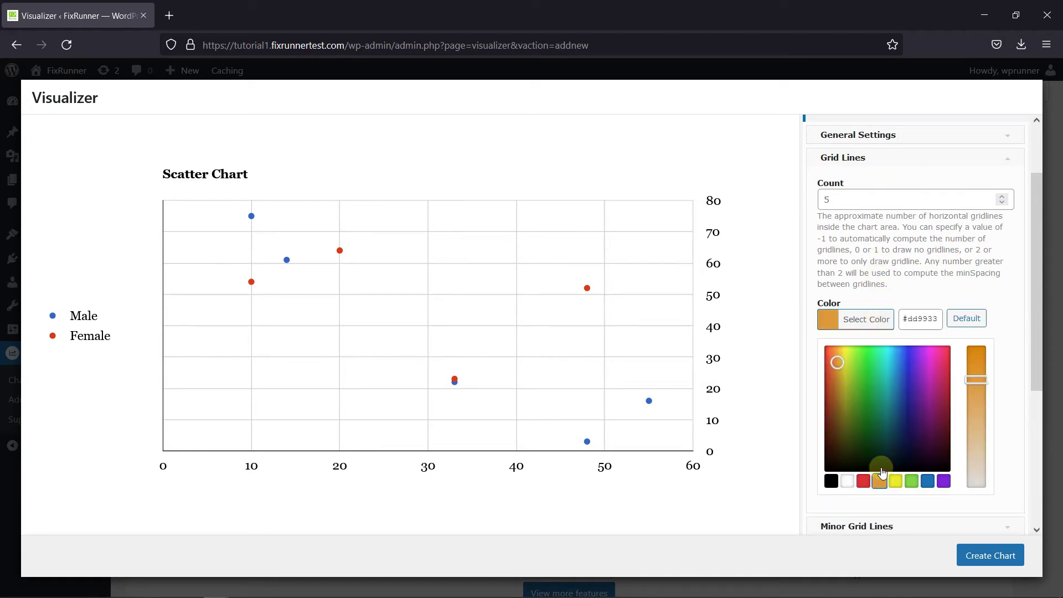
pyautogui.click(919, 293)
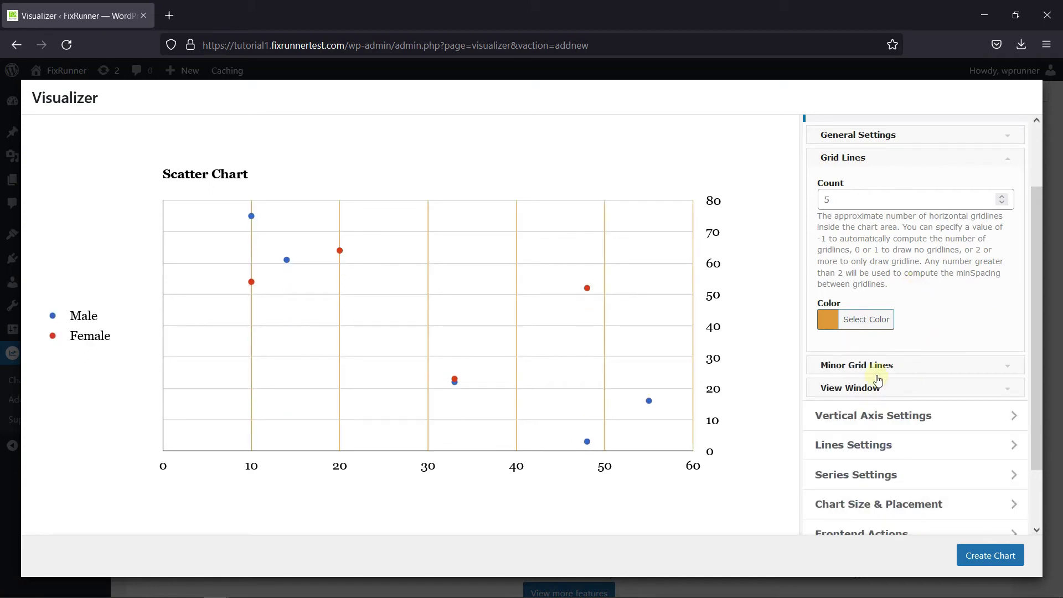
# - Examine the horizontal axis minor grid line and view window settings and the vertical axis general settings
pyautogui.click(895, 367)
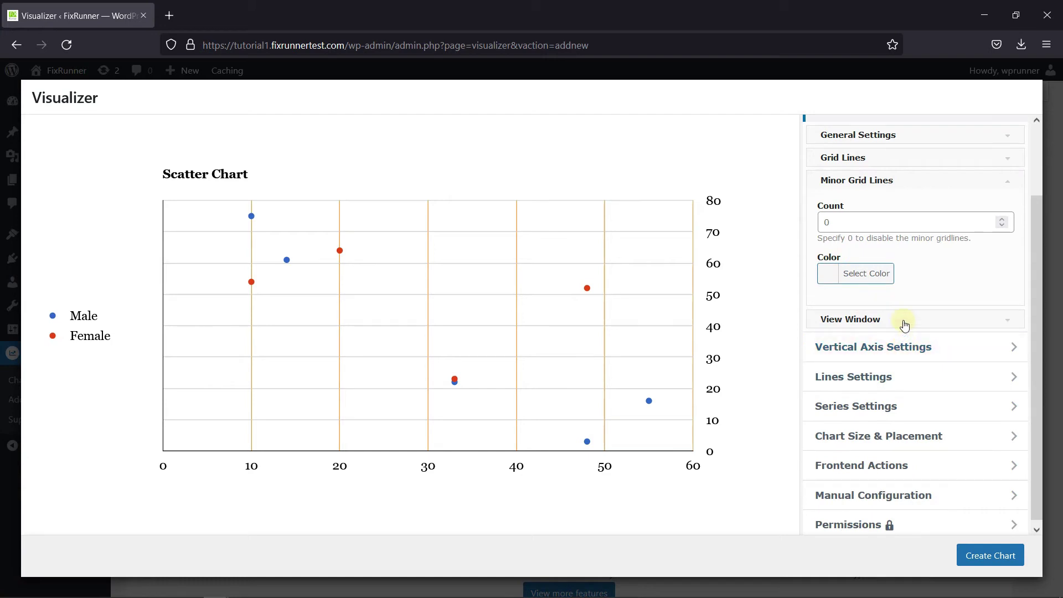
pyautogui.click(904, 321)
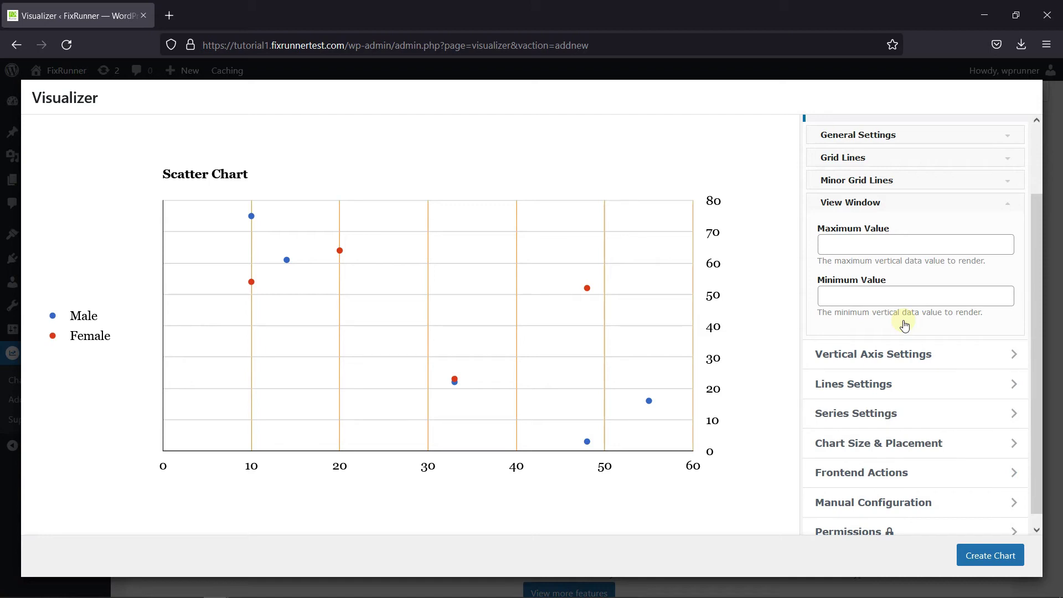
pyautogui.click(887, 355)
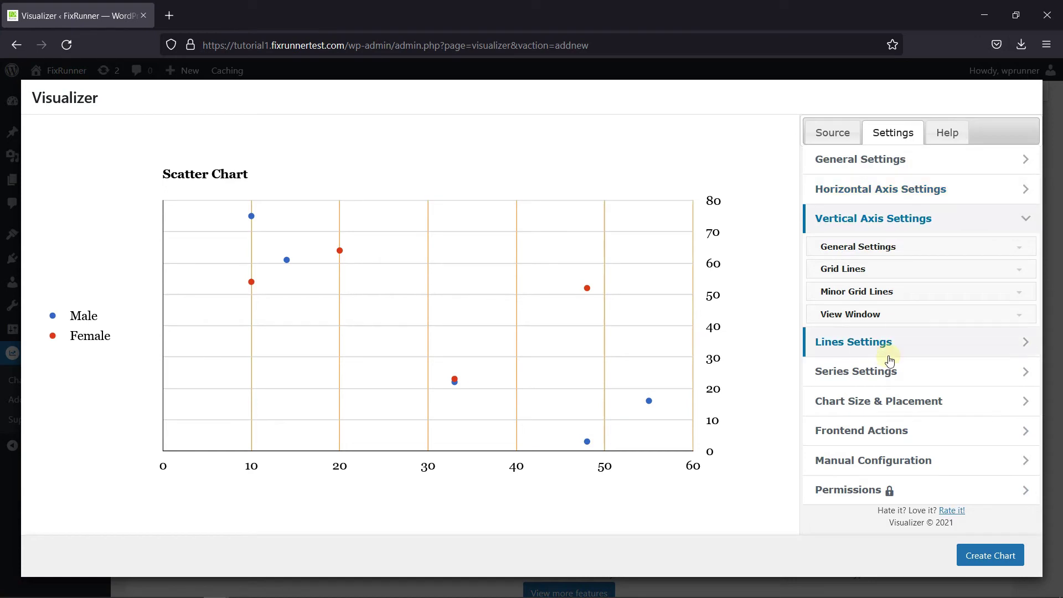
pyautogui.click(920, 258)
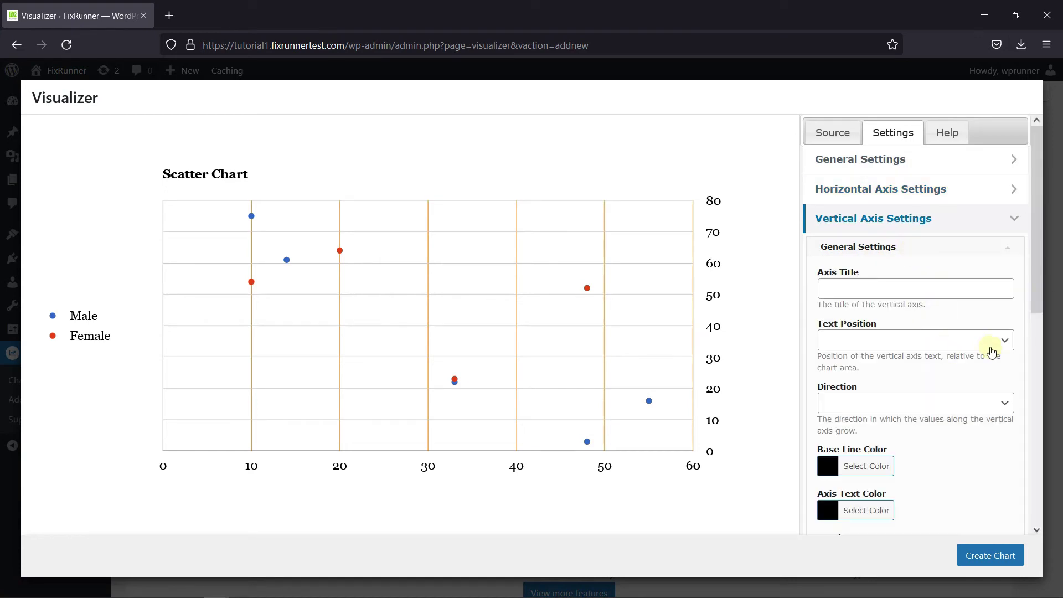
pyautogui.scroll(-2, 990, 354)
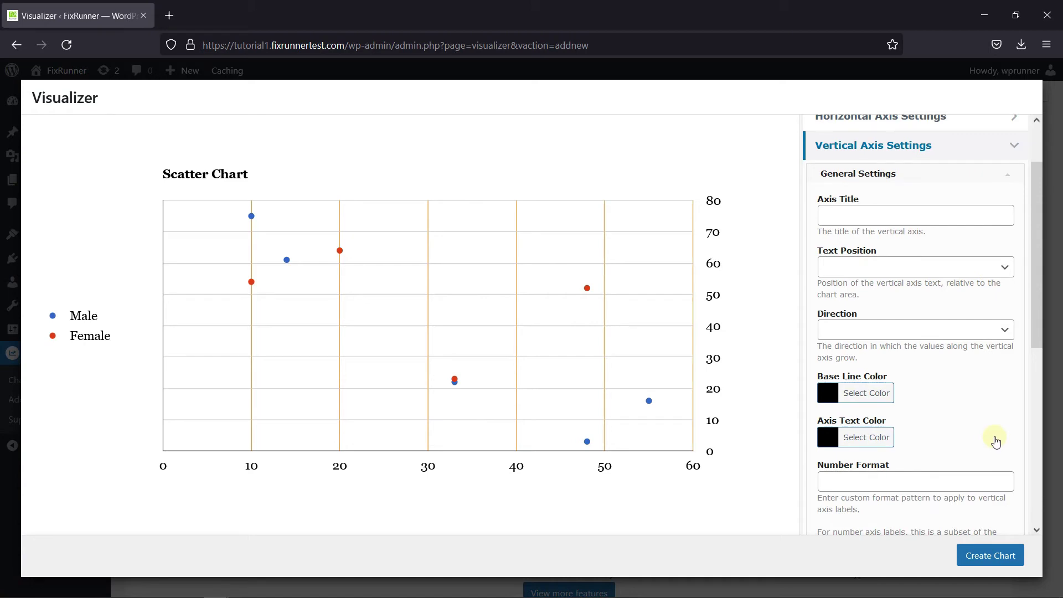
pyautogui.scroll(-5, 994, 440)
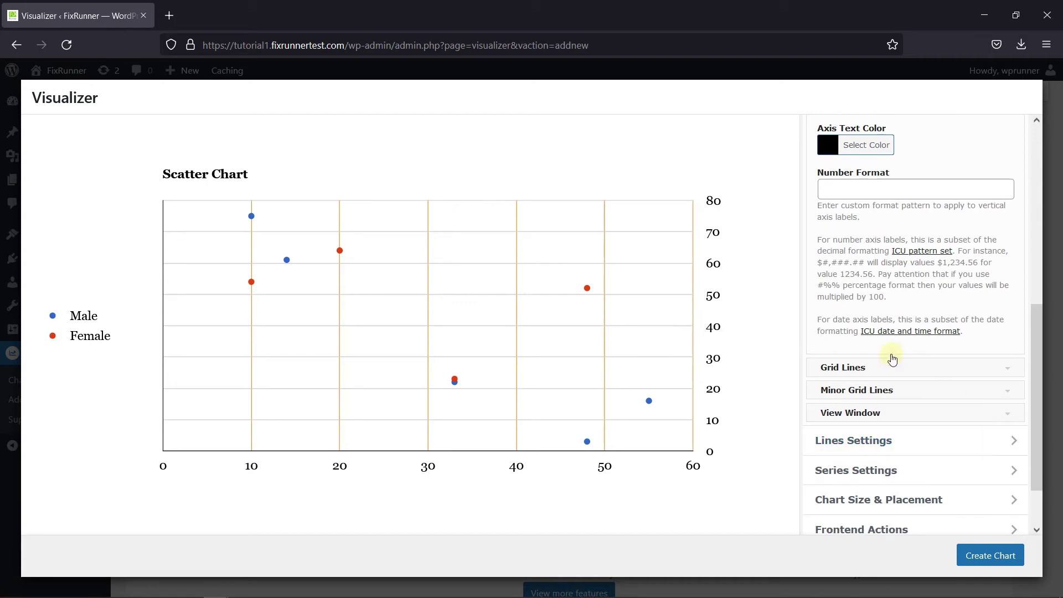
# - Set the vertical axis grid line color to green and review its minor grid line and view window options
pyautogui.click(849, 368)
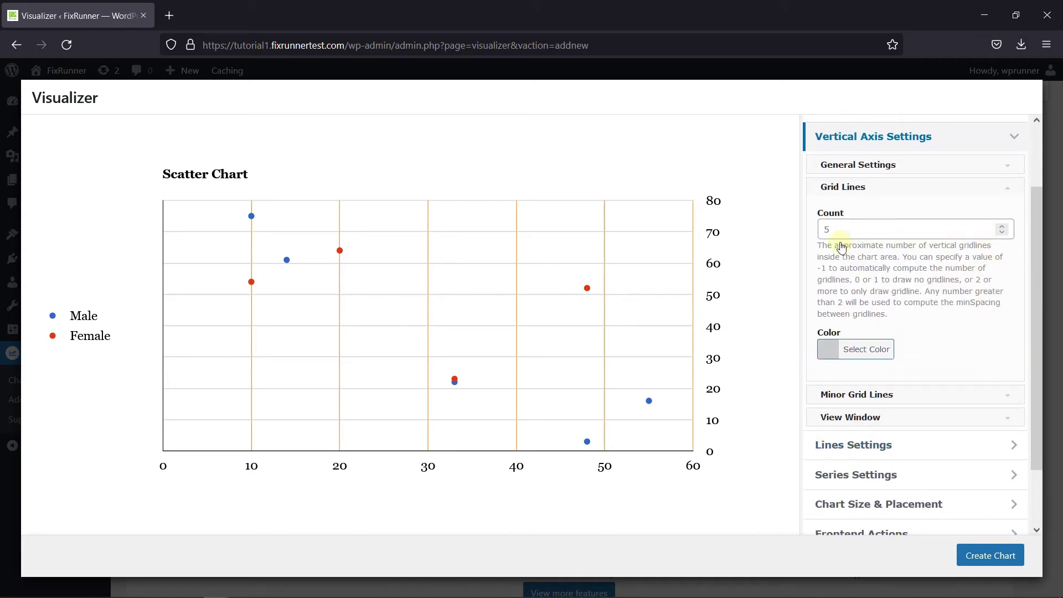
pyautogui.click(870, 355)
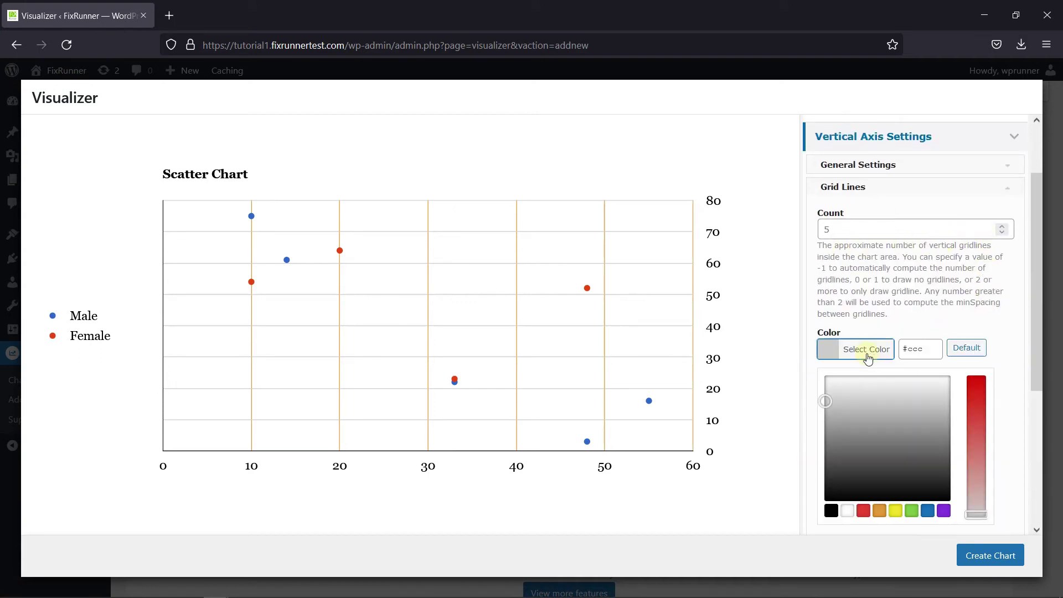
pyautogui.click(912, 510)
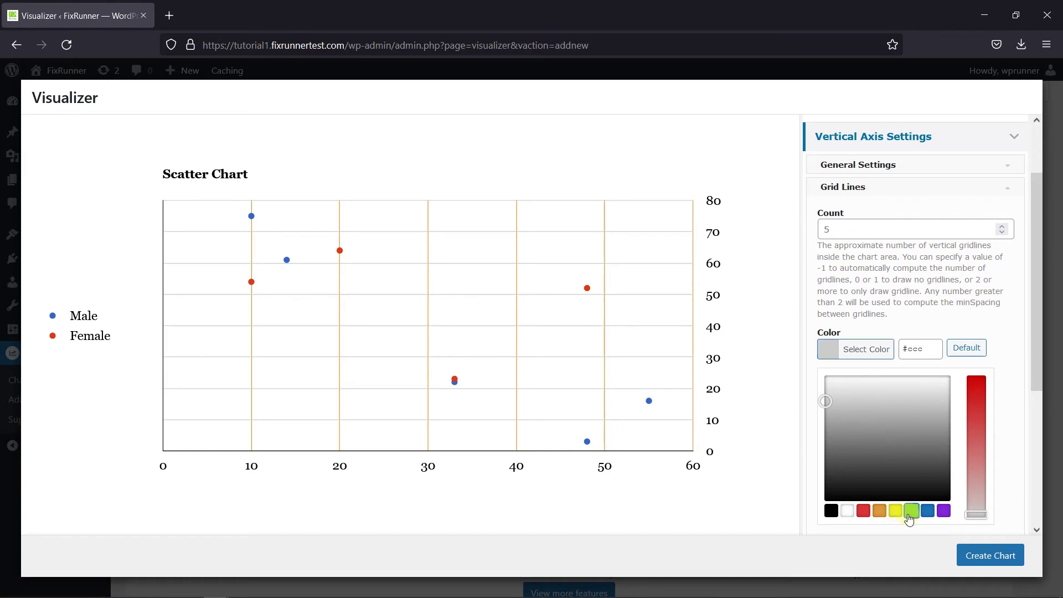
pyautogui.click(944, 325)
pyautogui.click(925, 395)
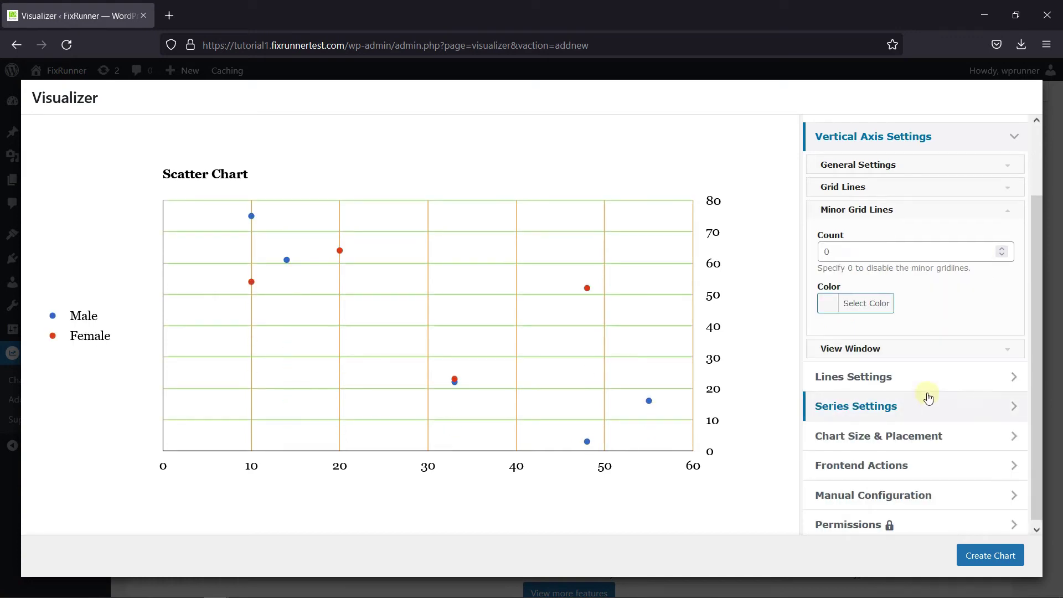
pyautogui.click(954, 350)
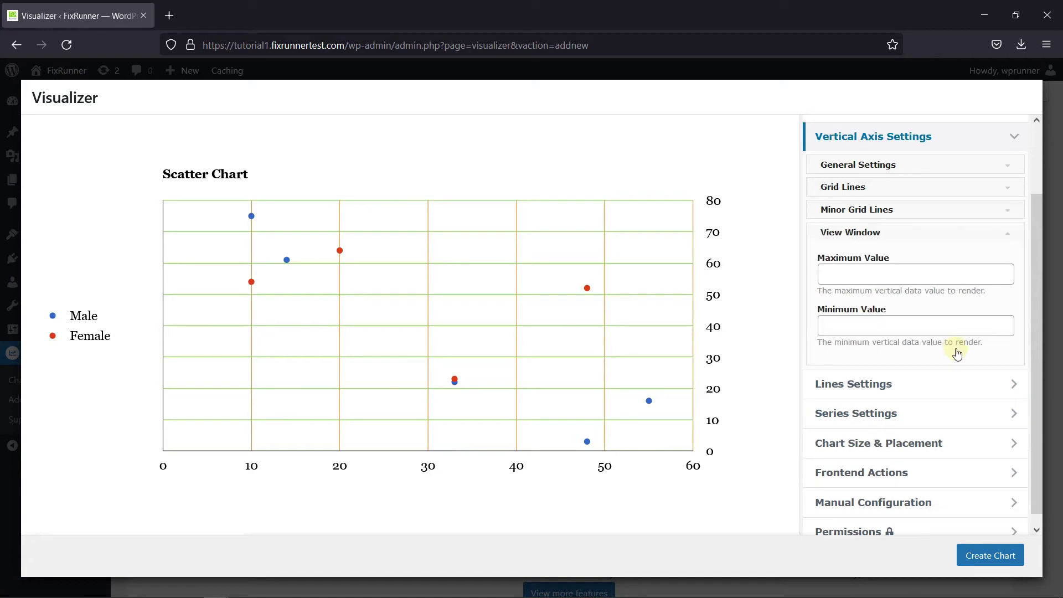
# - In the lines settings, set line width 2 and point size 5, with the curve type "The angles of the line will be smoothed"
pyautogui.click(942, 391)
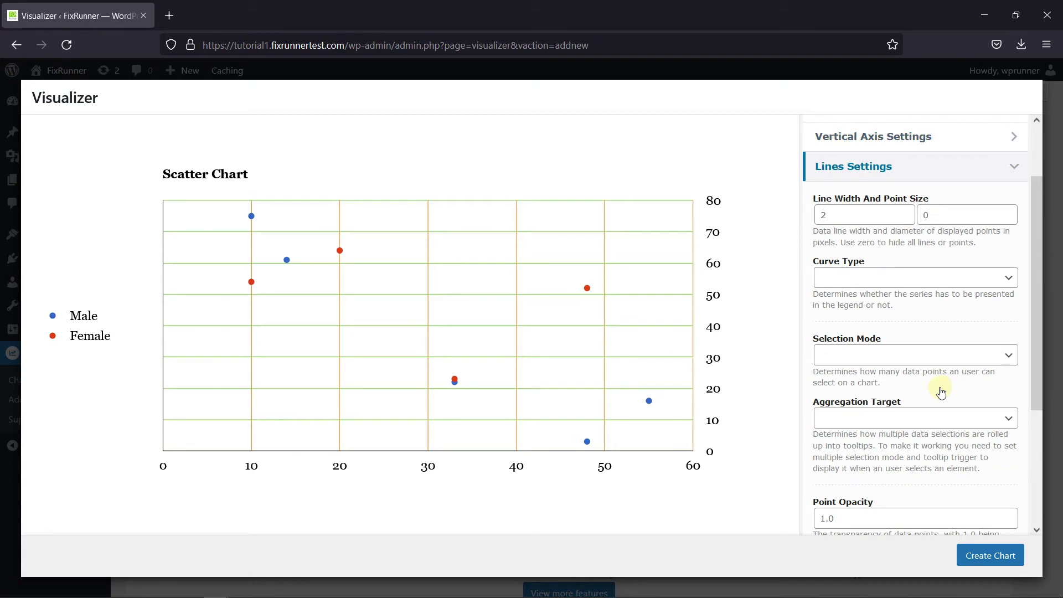
pyautogui.click(894, 216)
pyautogui.click(960, 216)
pyautogui.press('BackSpace')
pyautogui.write('5')
pyautogui.click(963, 269)
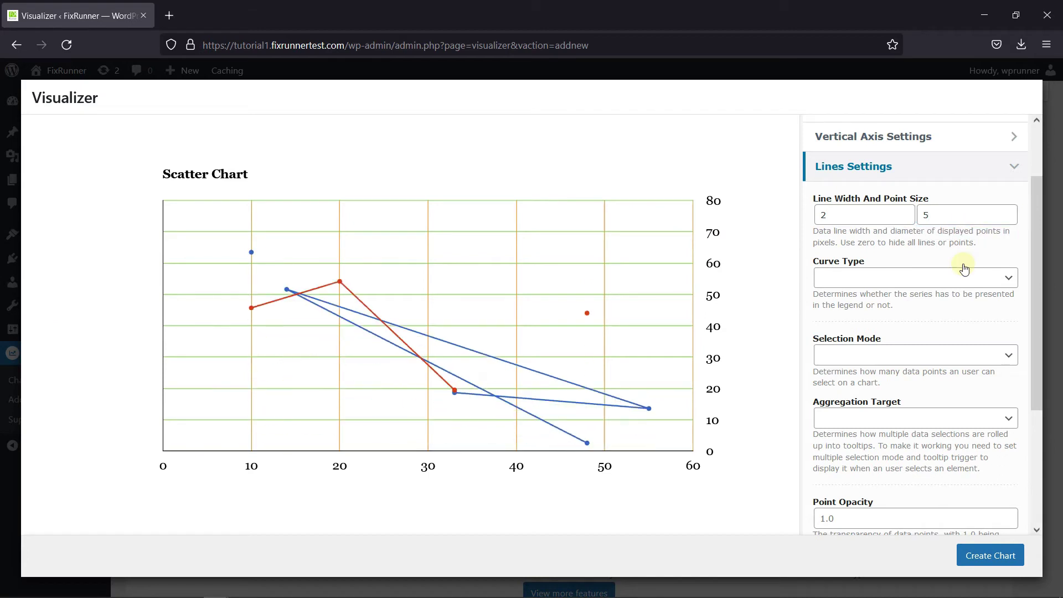
pyautogui.click(919, 289)
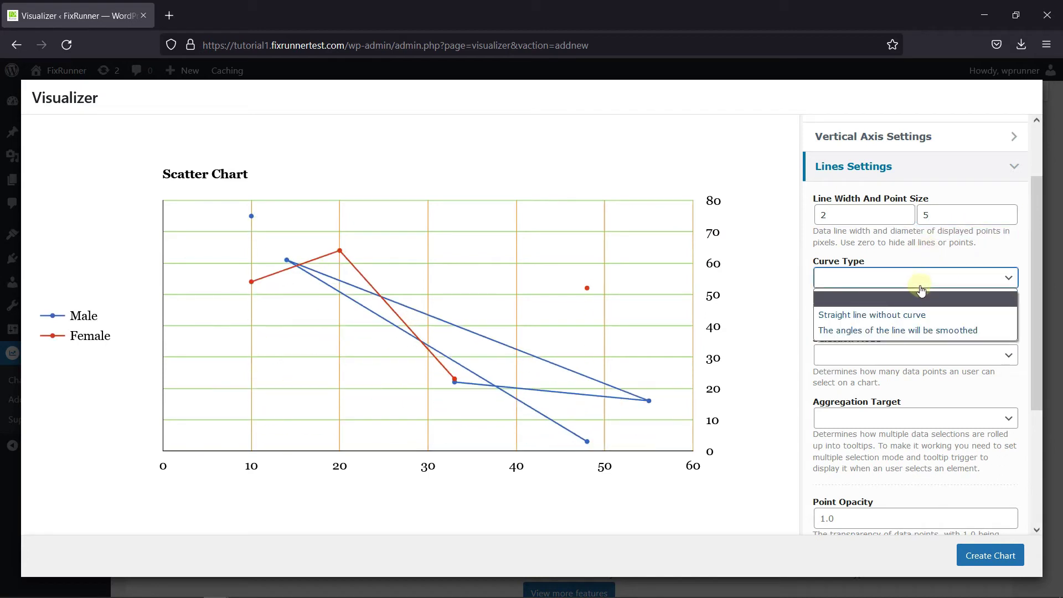
pyautogui.click(934, 333)
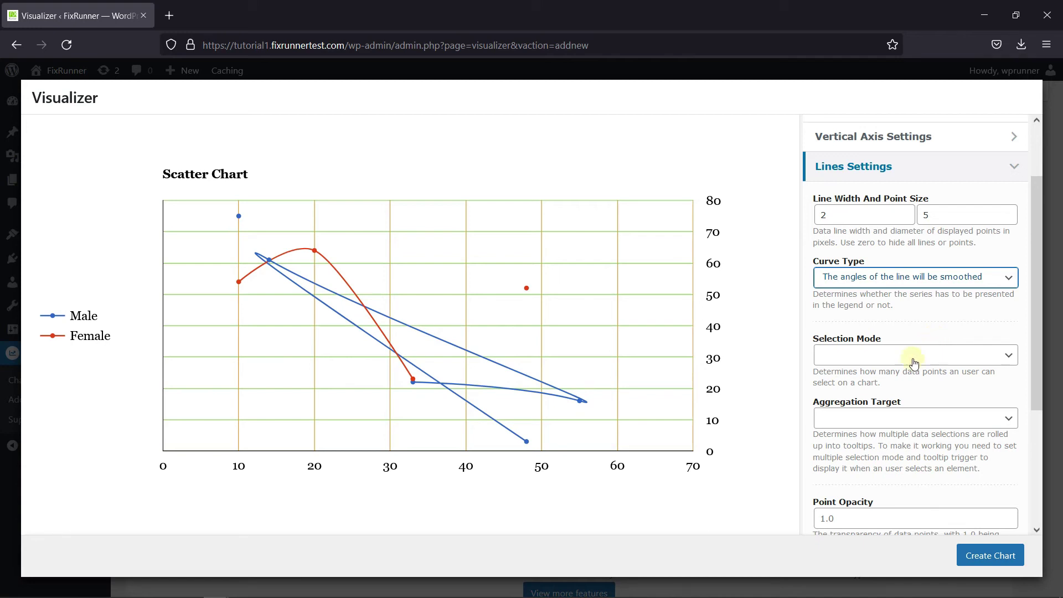
# - Set the selection mode to "Multiple data points" and the aggregation target to "Show only one tooltip per selection"
pyautogui.click(894, 358)
pyautogui.scroll(-3, 894, 361)
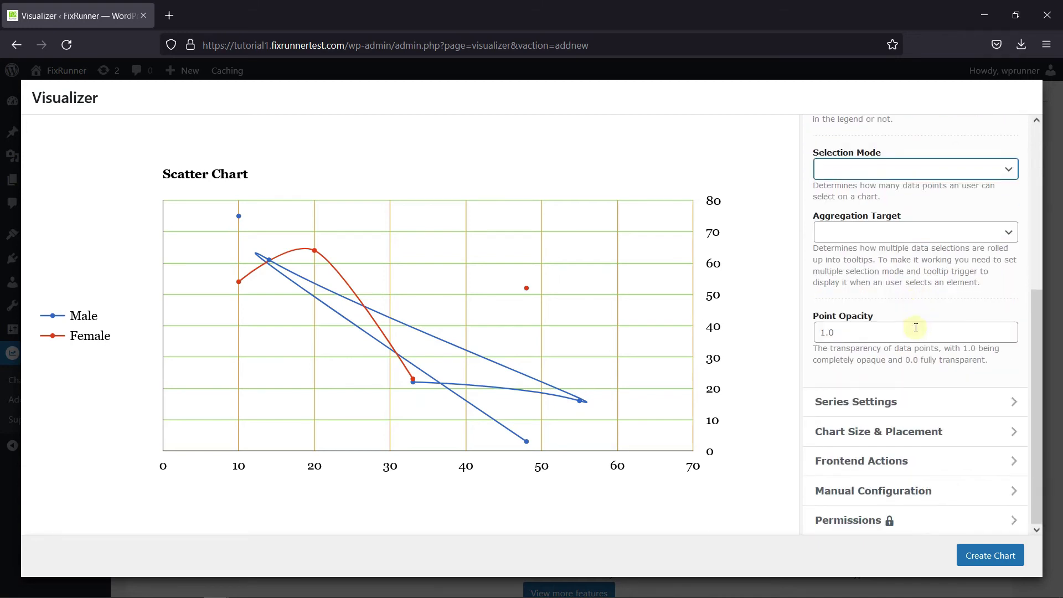
pyautogui.click(913, 166)
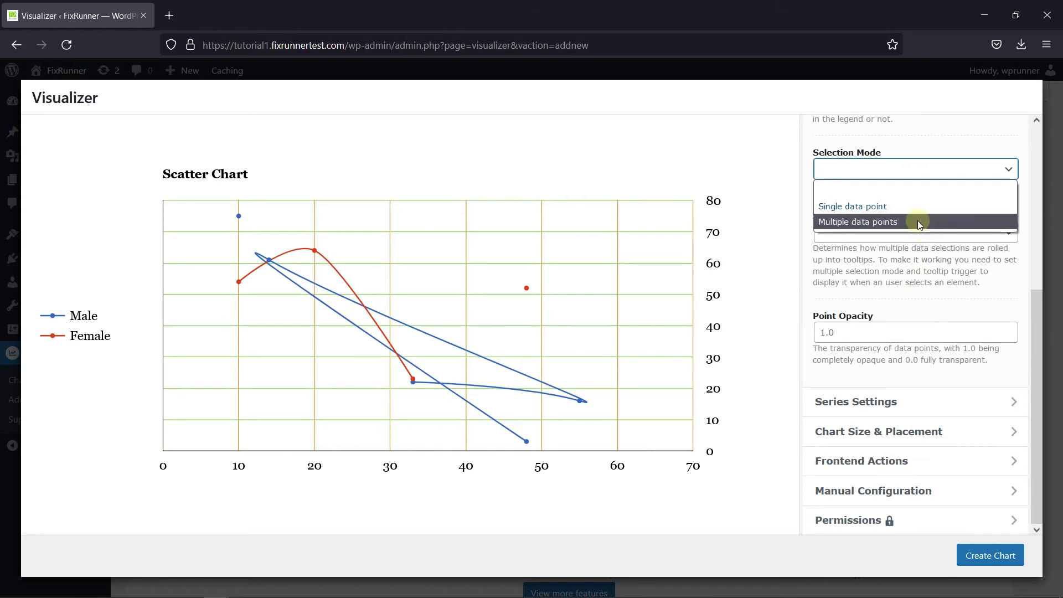
pyautogui.click(917, 220)
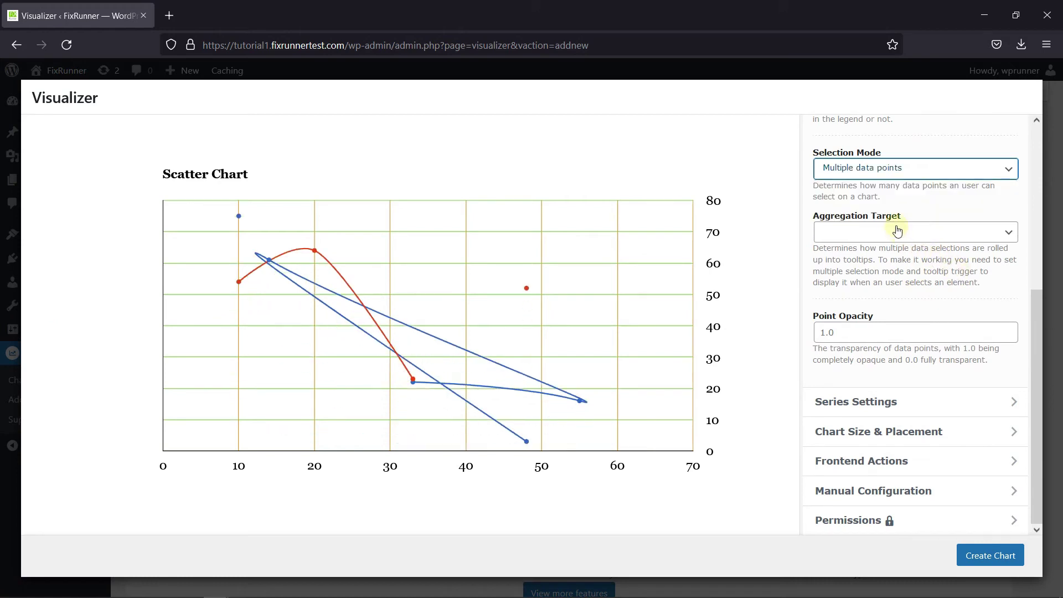
pyautogui.click(899, 228)
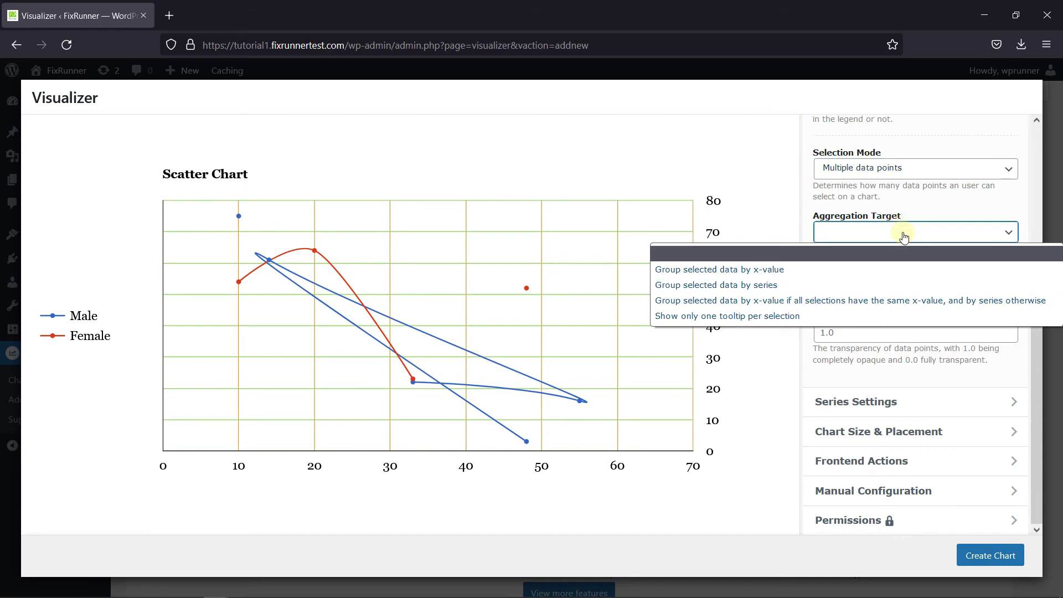
pyautogui.click(825, 315)
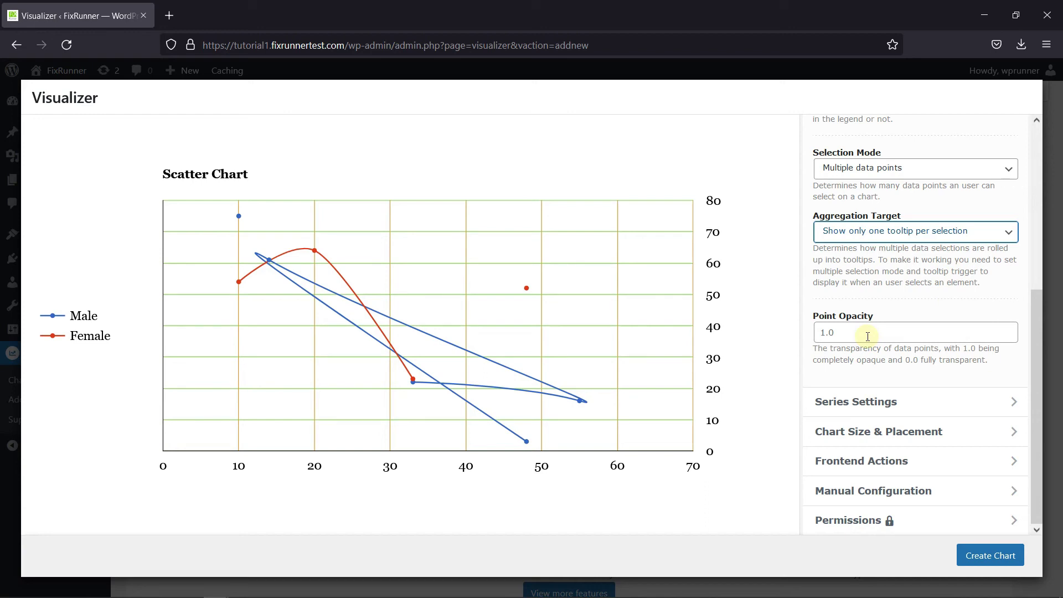
# - Examine the Male series options for legend visibility, line width, number format, curve type, color and special role
pyautogui.click(913, 404)
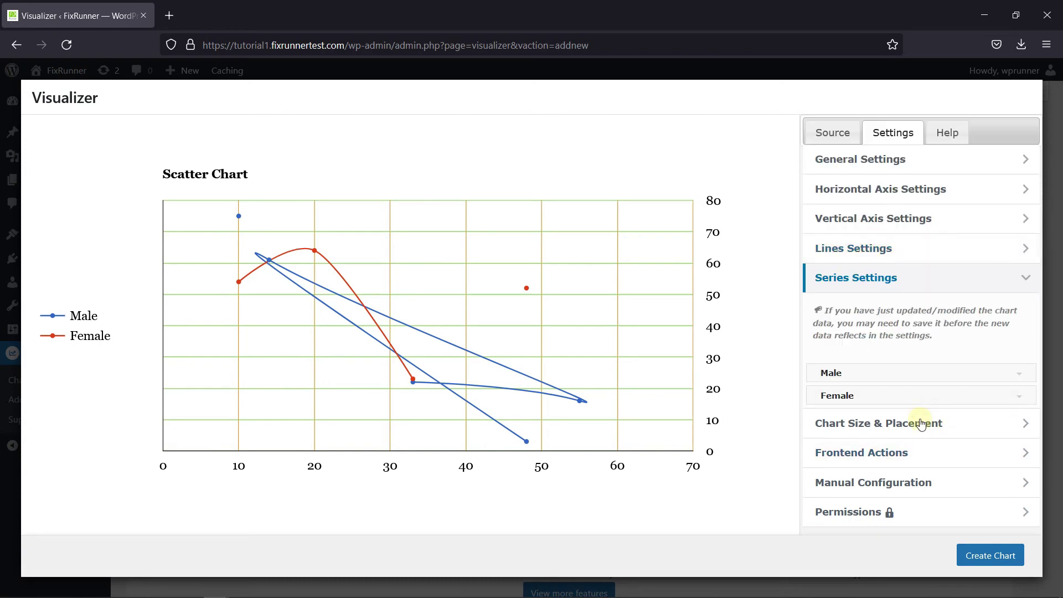
pyautogui.click(915, 377)
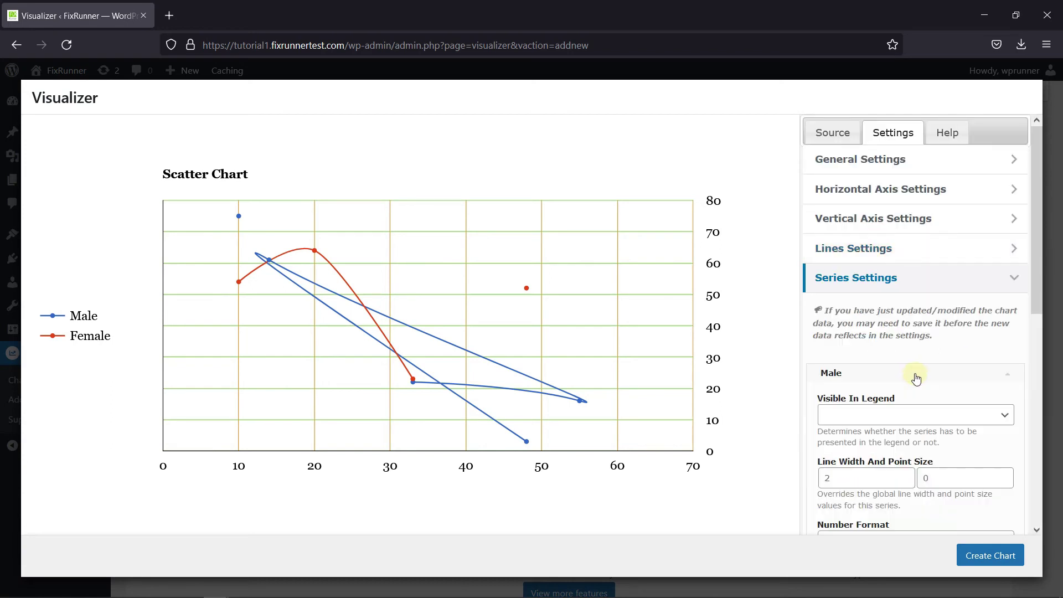
pyautogui.scroll(-5, 935, 359)
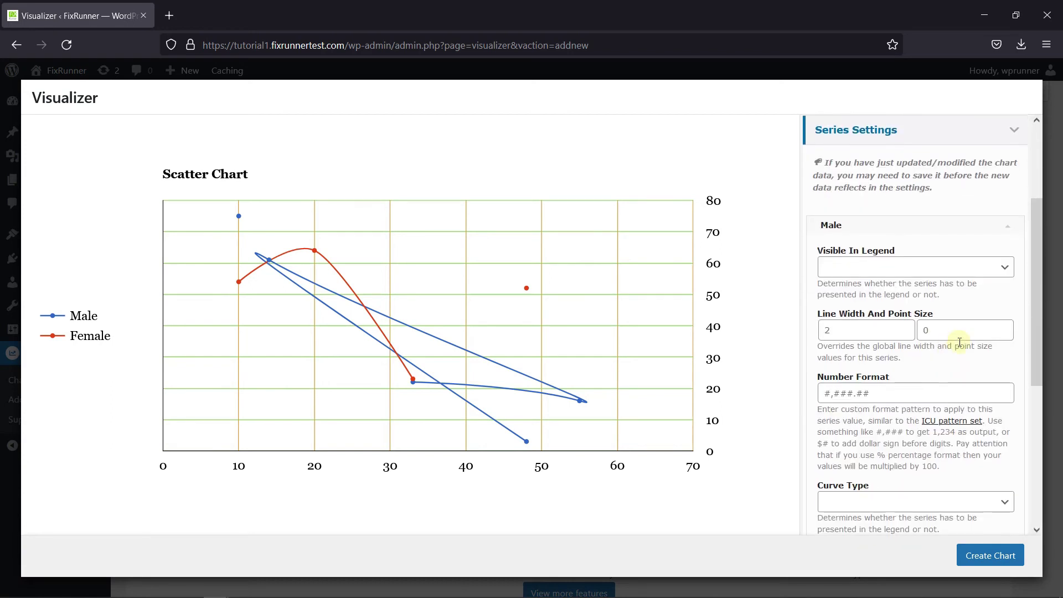
pyautogui.scroll(3, 960, 346)
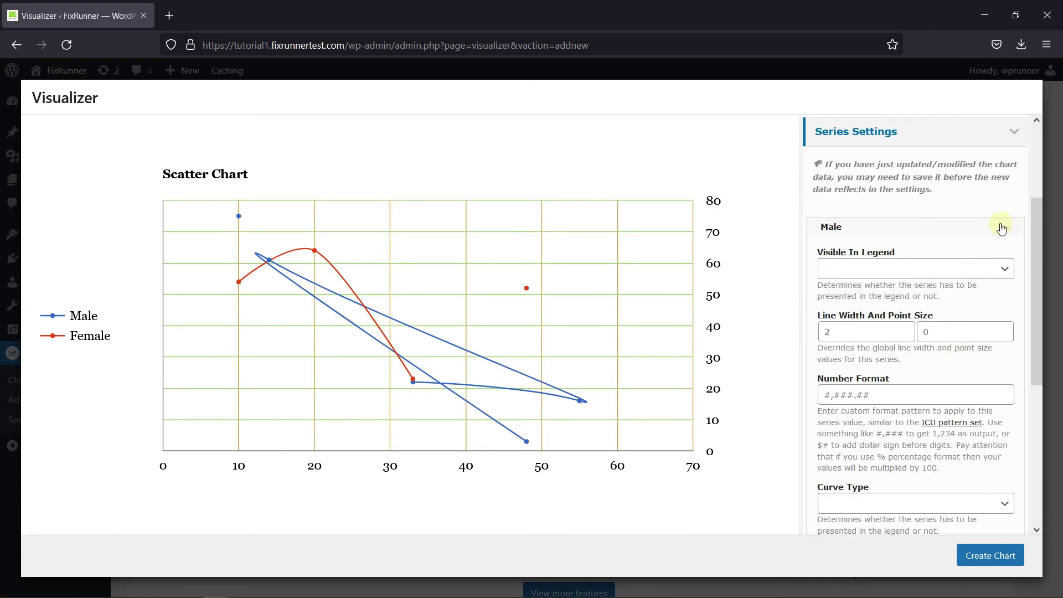
pyautogui.scroll(-2, 994, 252)
pyautogui.scroll(-1, 994, 252)
pyautogui.scroll(-3, 902, 327)
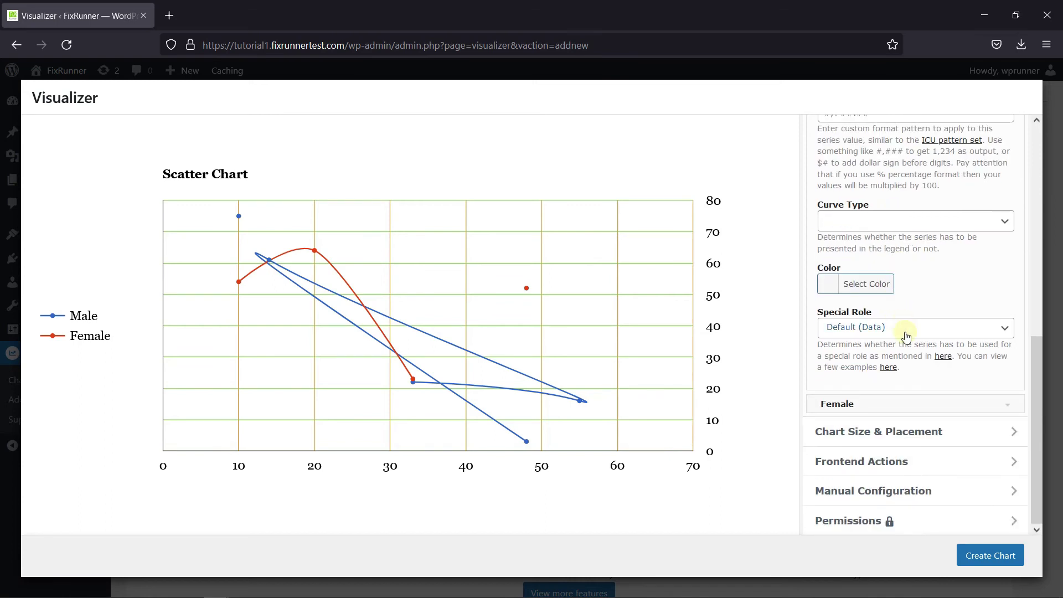
# - Review the chart size, layout and placement options, and create the chart
pyautogui.click(917, 432)
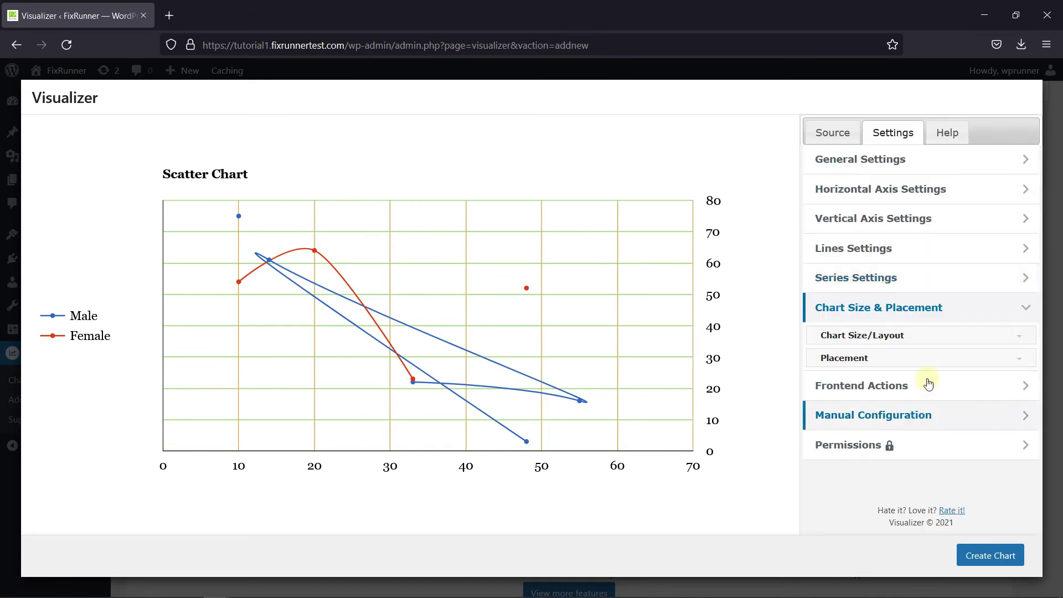
pyautogui.click(867, 335)
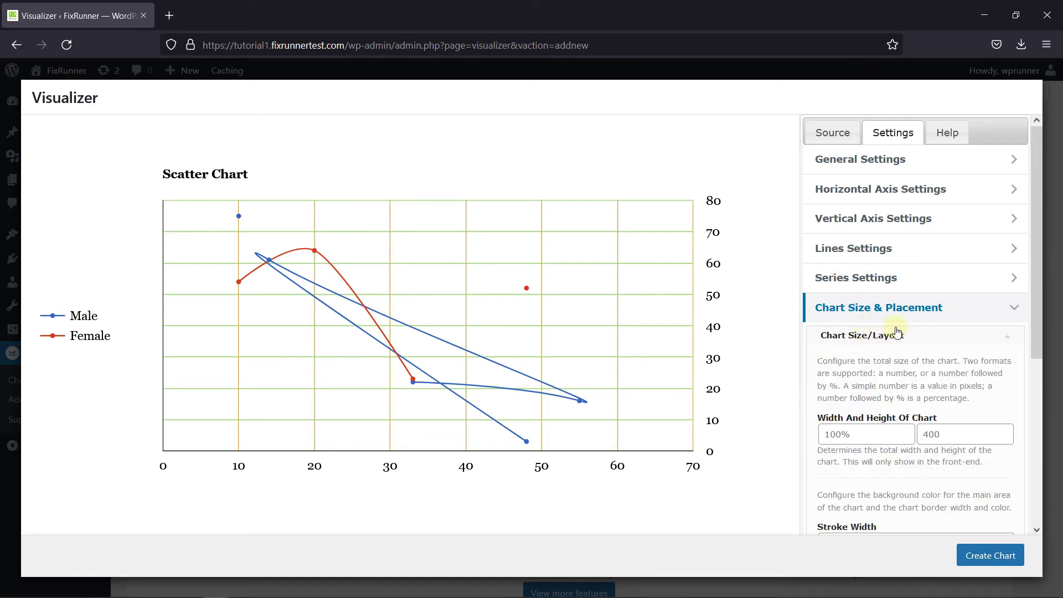
pyautogui.scroll(-3, 898, 331)
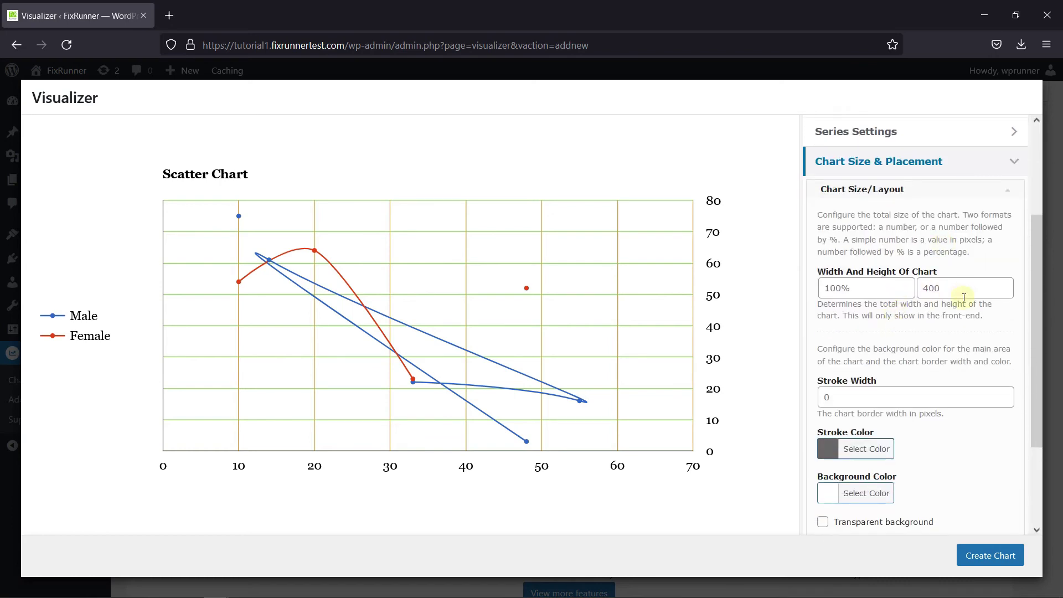
pyautogui.scroll(-3, 980, 467)
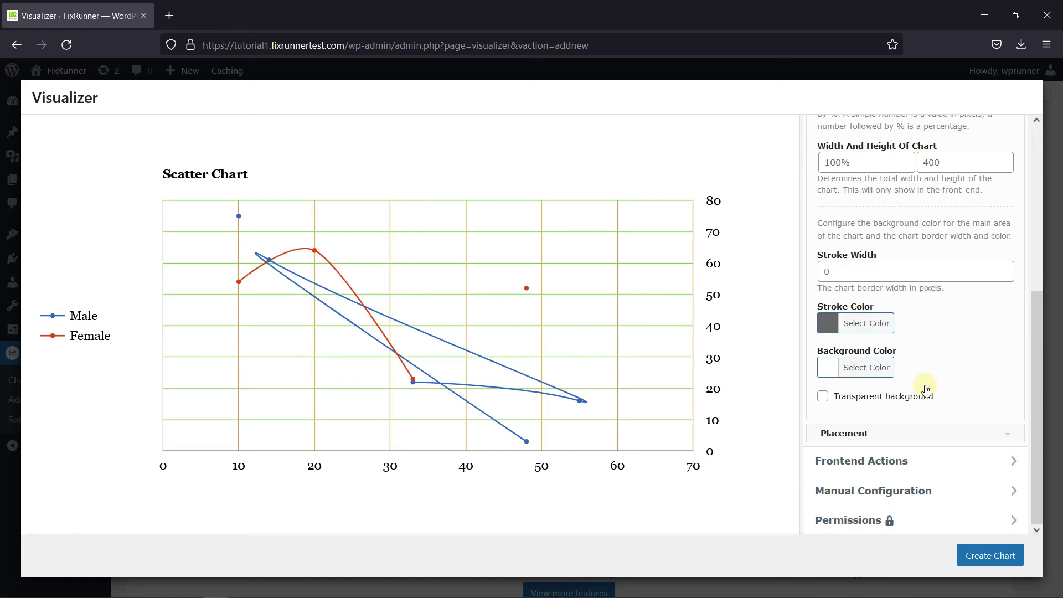
pyautogui.click(927, 437)
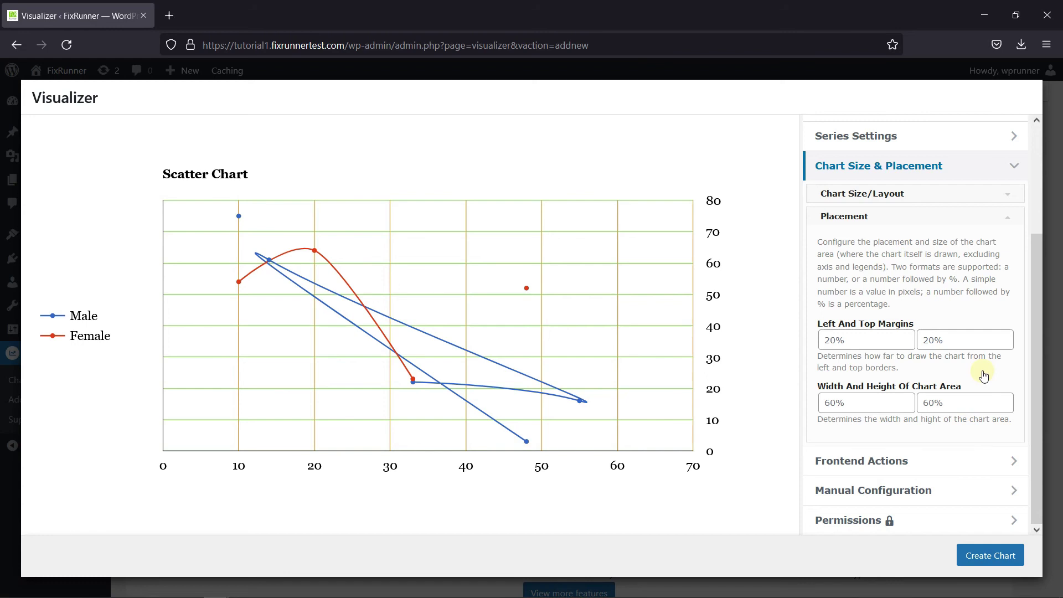
pyautogui.click(983, 562)
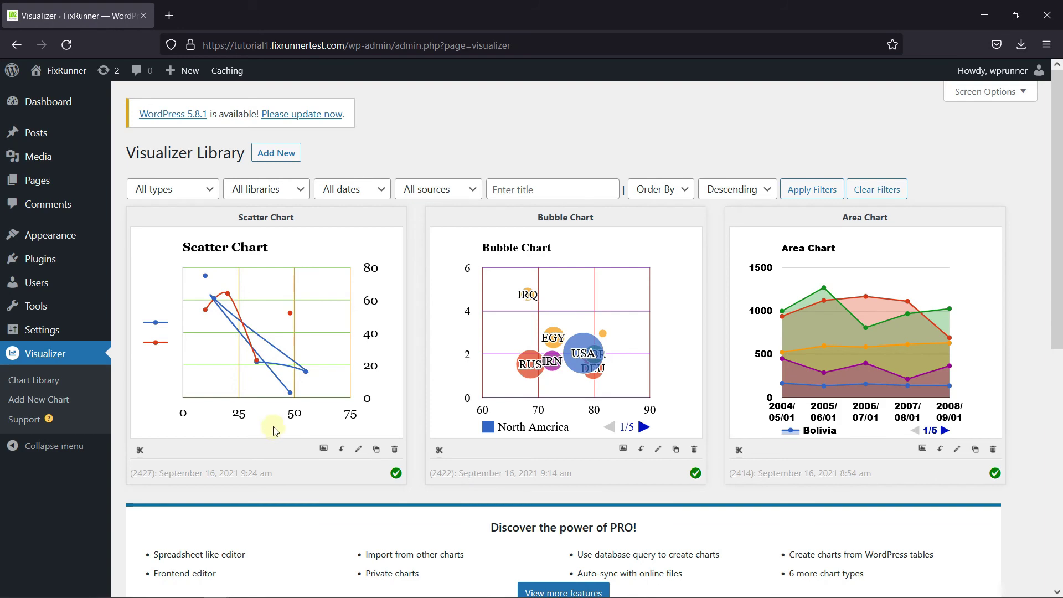
# - Copy the shortcode of the Scatter Chart from the library and add a new page titled "Scatter Chart"
pyautogui.click(139, 451)
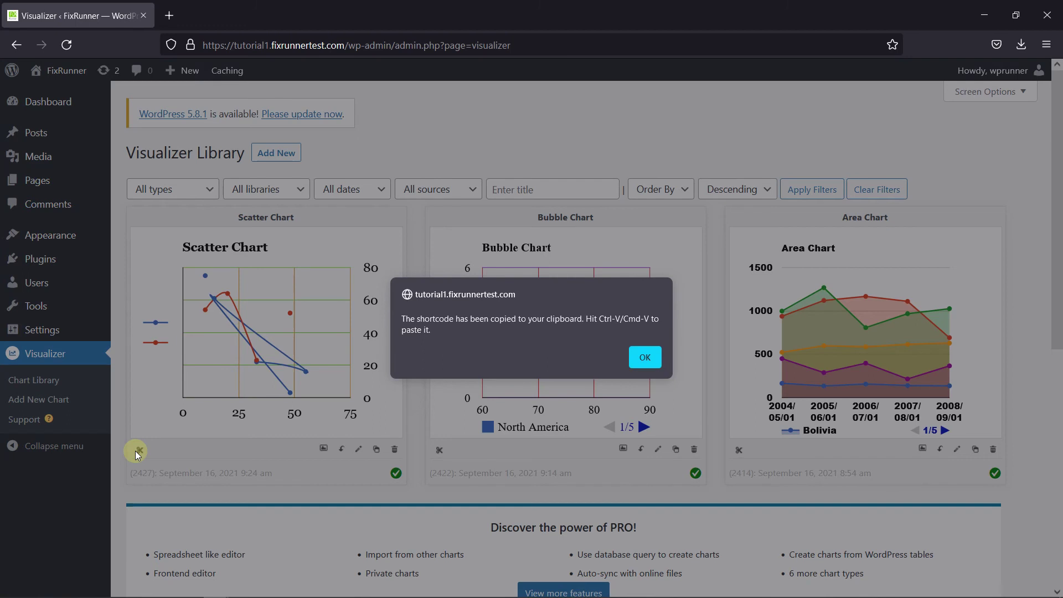
pyautogui.click(654, 359)
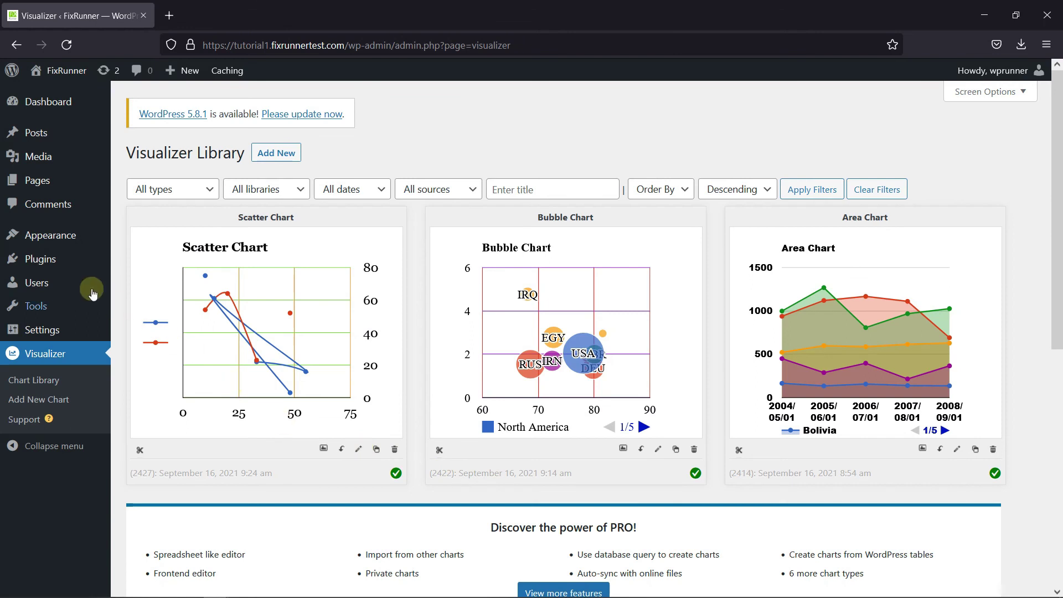
pyautogui.moveTo(65, 183)
pyautogui.click(152, 203)
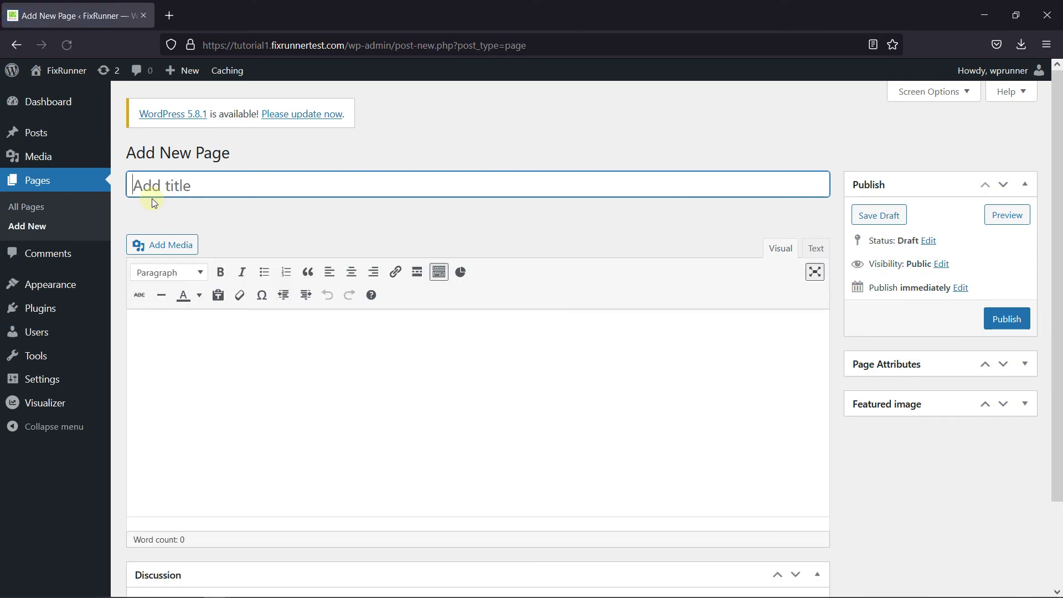
pyautogui.write('Sca')
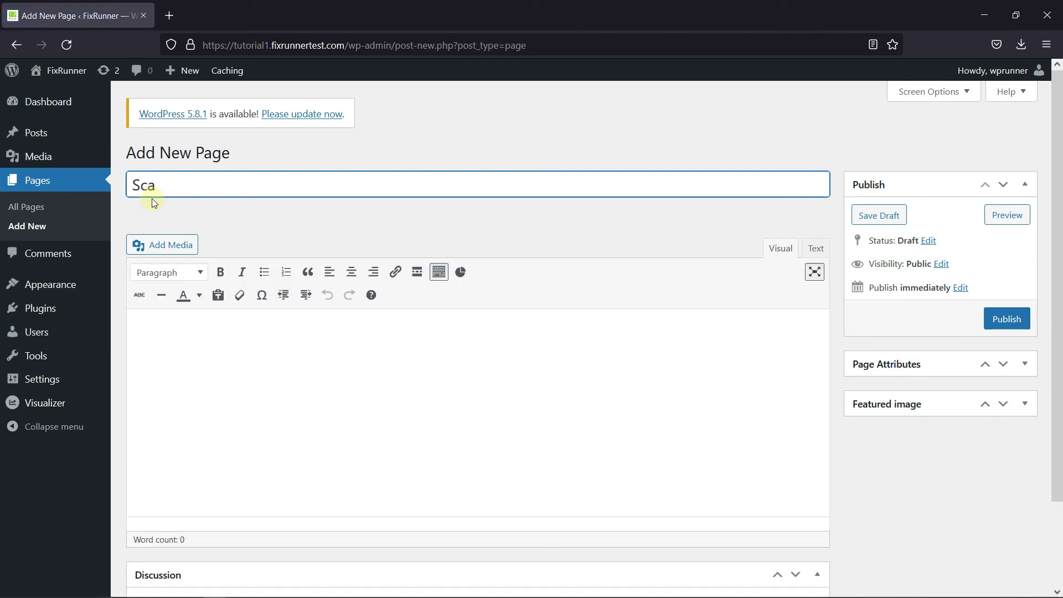
pyautogui.write('tter Chart')
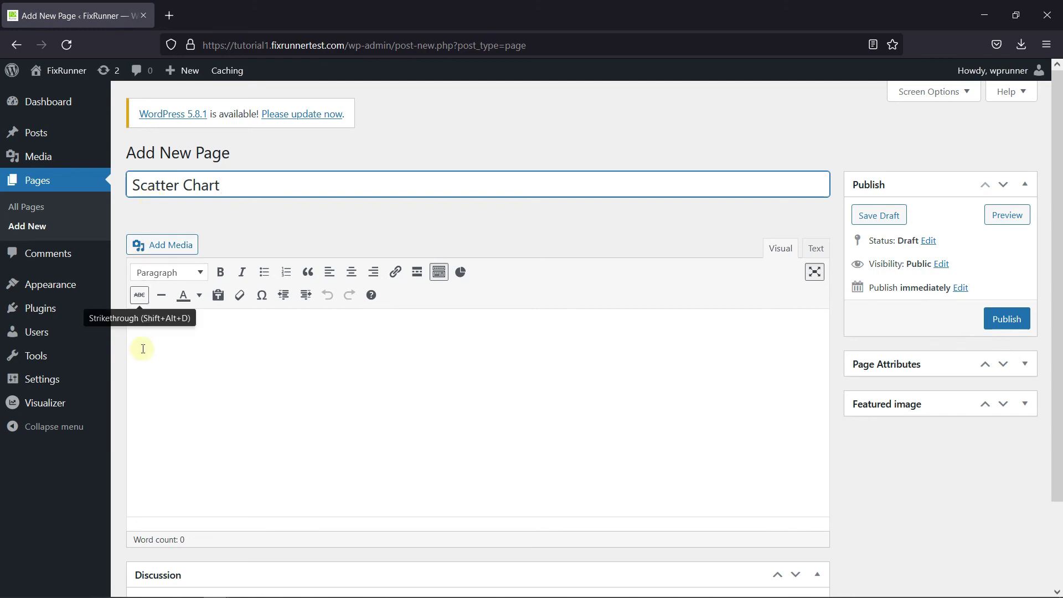
# - Paste the copied shortcode [visualizer id="2427" lazy="no" class=""] into the page body and preview the page
pyautogui.click(206, 361)
pyautogui.write('[visualizer id="2427" lazy="no" class=""]')
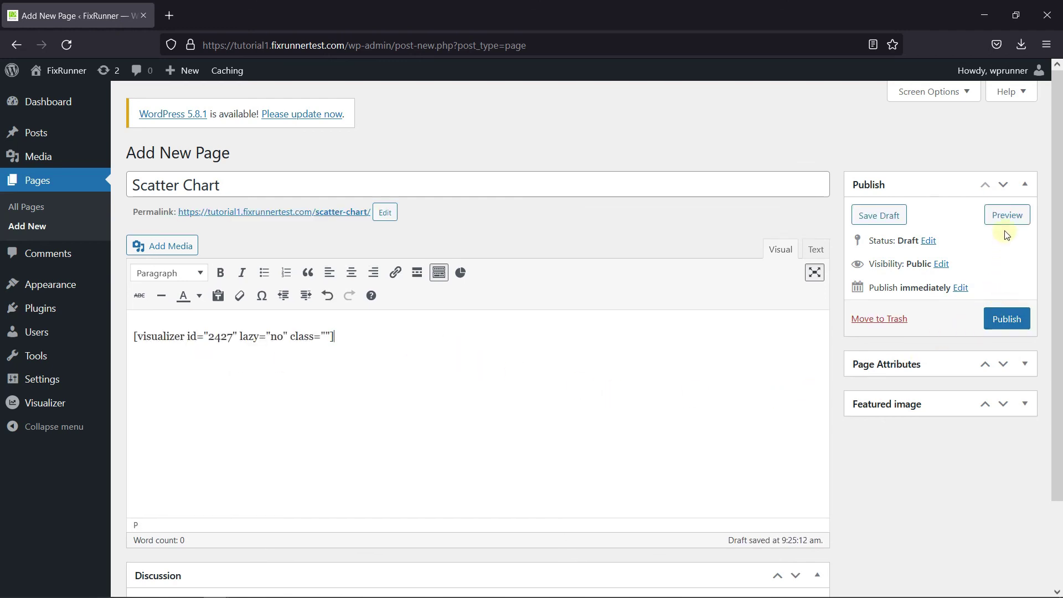
pyautogui.click(1006, 216)
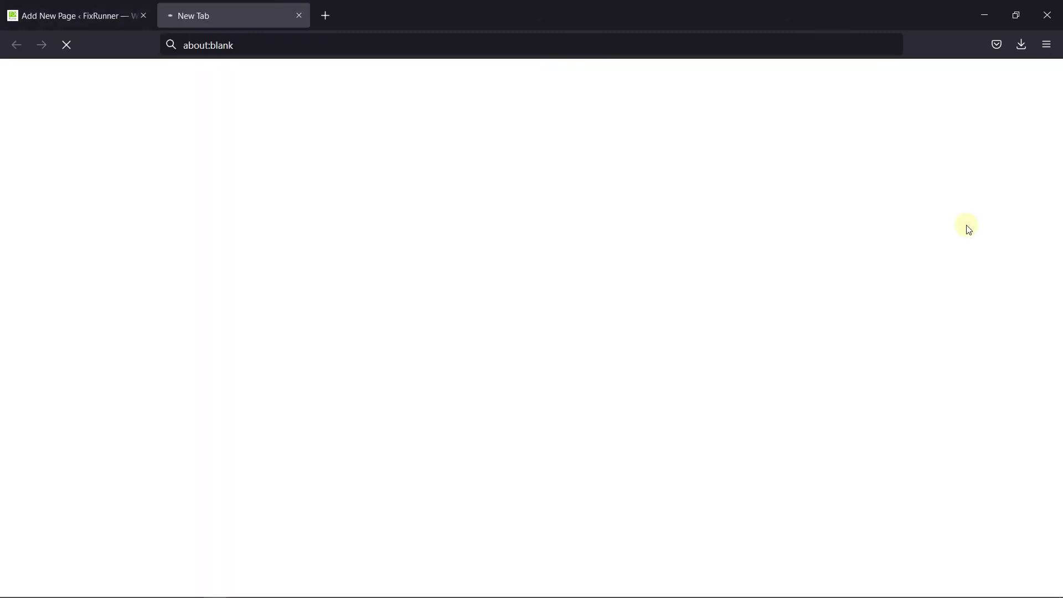